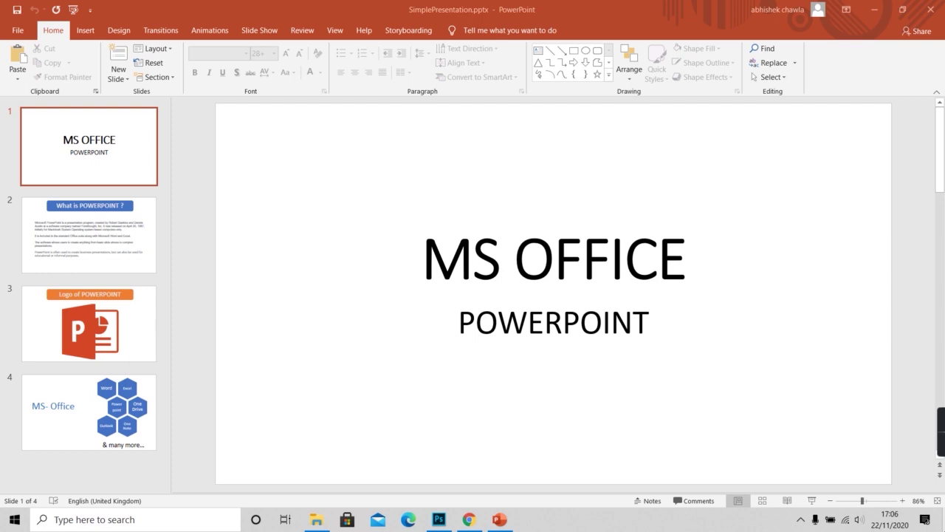
Step: Browse the reference deck's slides: slide 2, the logo slide, the hexagon slide, then the title slide
{"action": "left_click", "coordinate": [142, 261]}
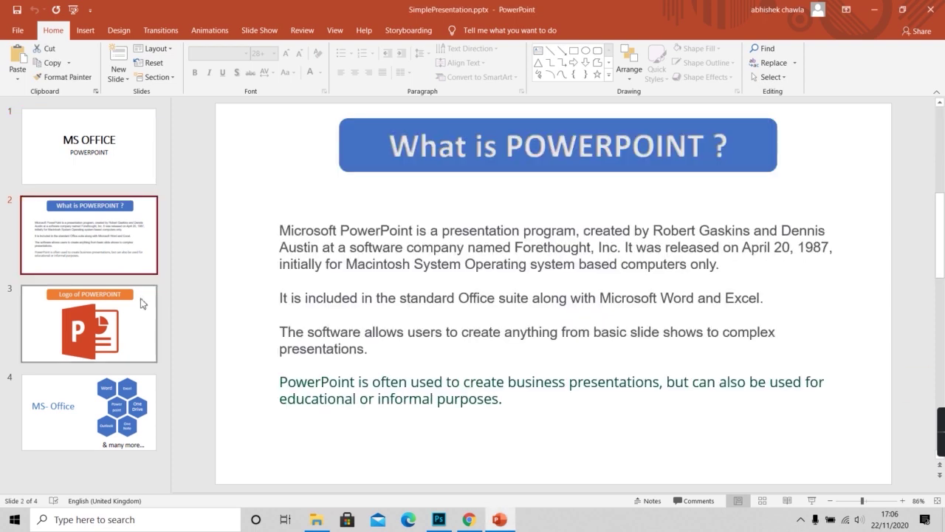
{"action": "left_click", "coordinate": [144, 323]}
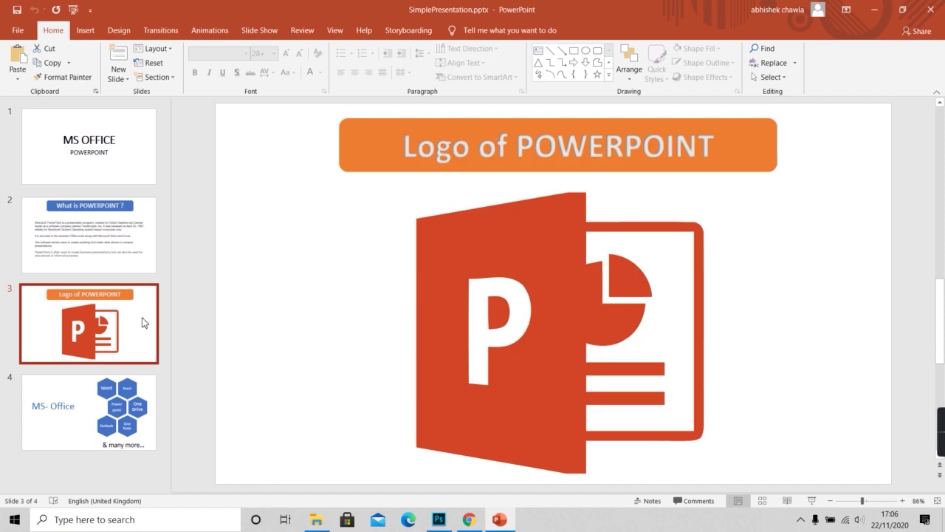
{"action": "left_click", "coordinate": [74, 424]}
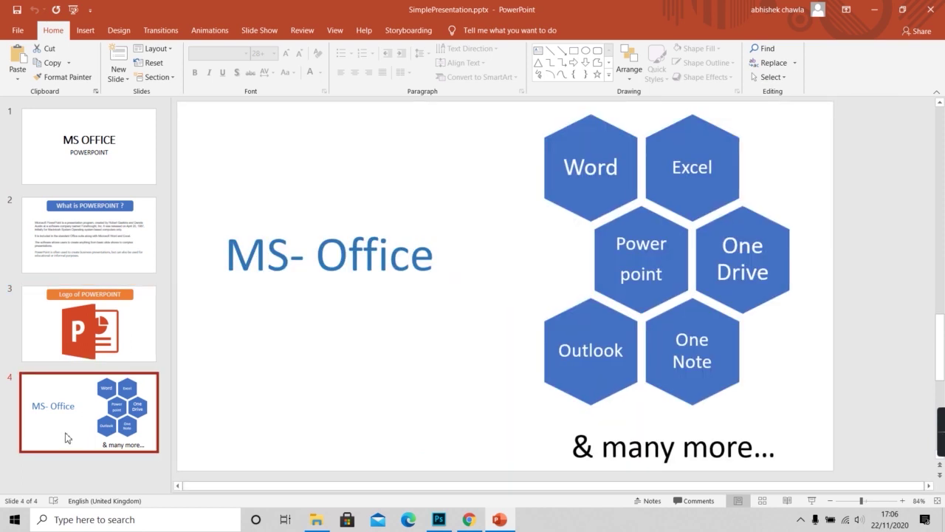
{"action": "left_click", "coordinate": [129, 163]}
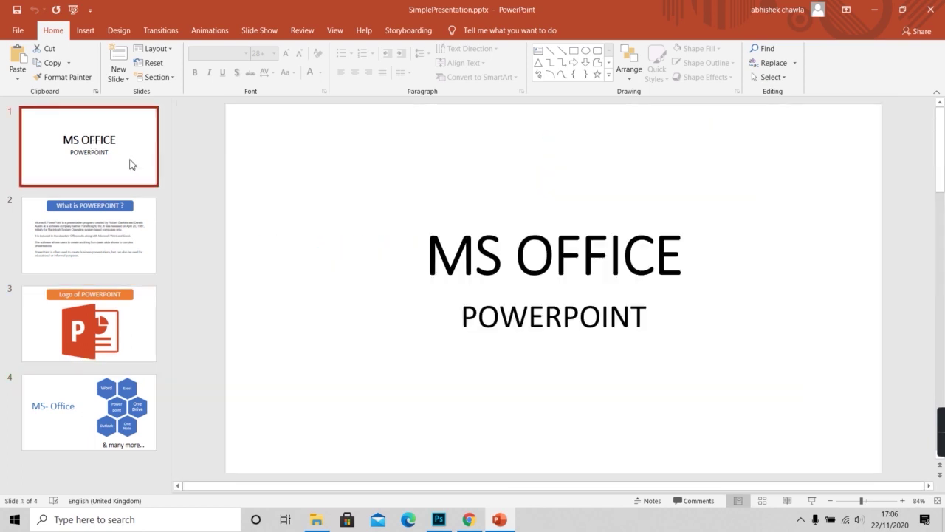
Step: Create a blank presentation titled 'MS - OFFICE' with subtitle 'Powerpoint'
{"action": "left_click", "coordinate": [17, 30]}
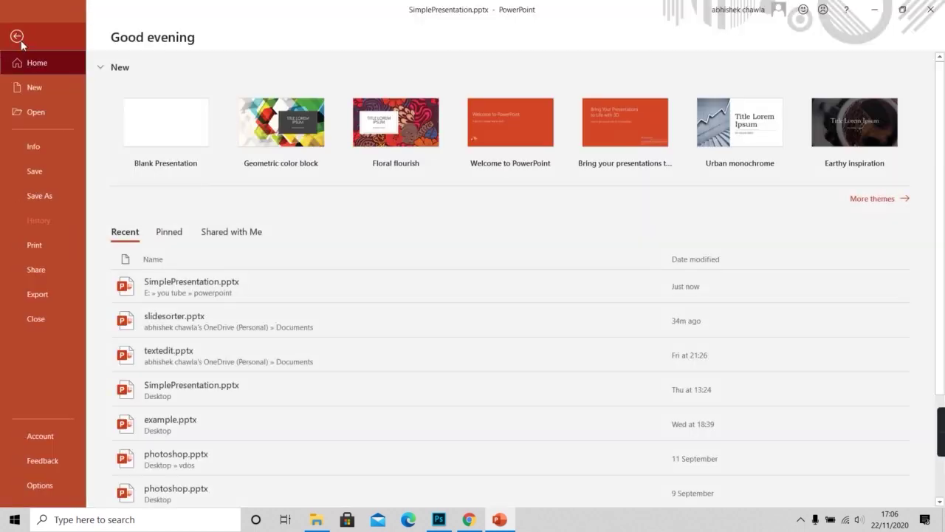
{"action": "left_click", "coordinate": [176, 135]}
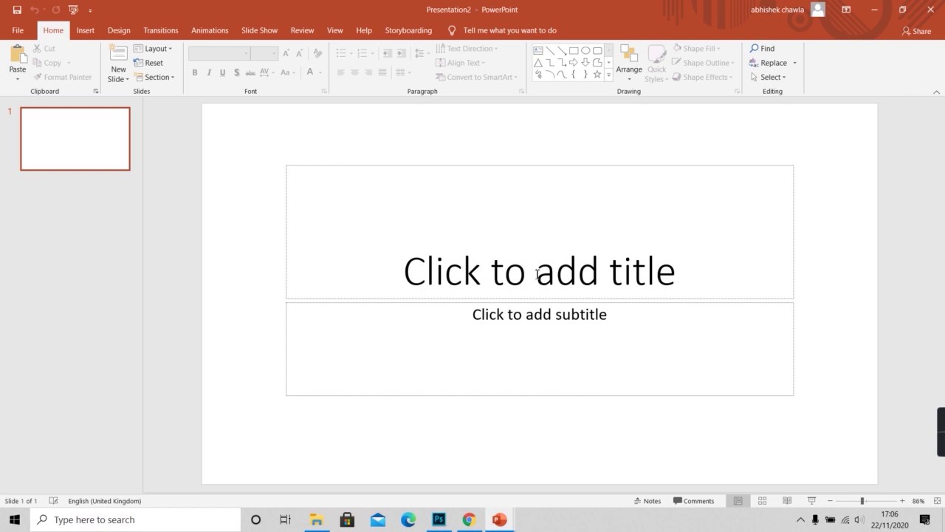
{"action": "left_click", "coordinate": [537, 274]}
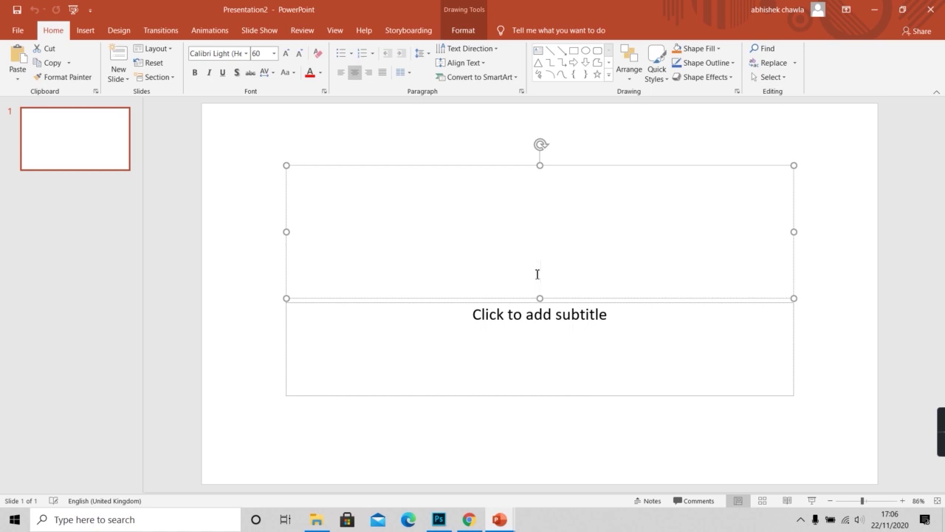
{"action": "type", "text": "MS - O"}
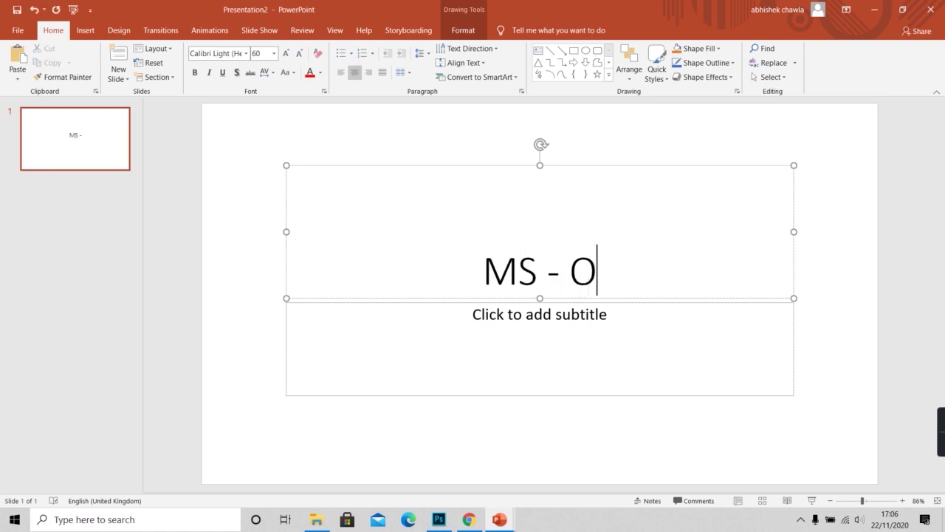
{"action": "type", "text": "FFICE"}
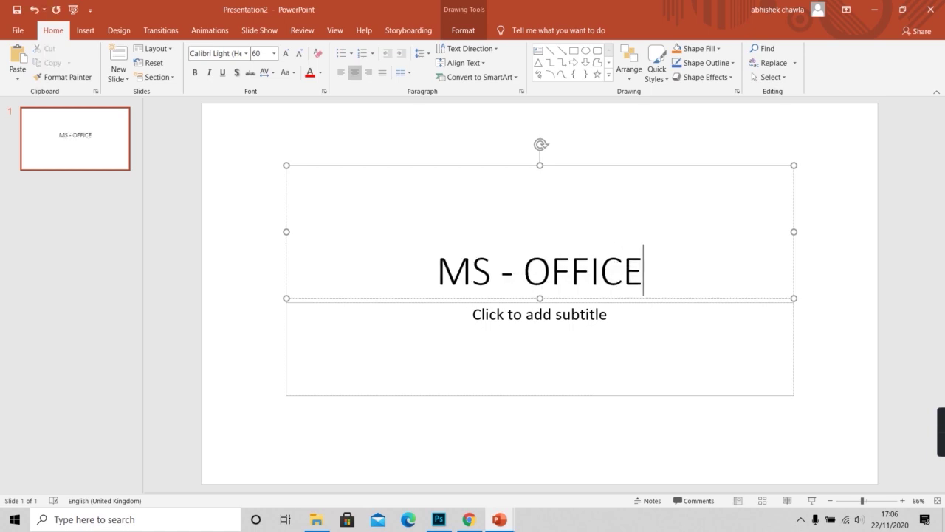
{"action": "left_click", "coordinate": [528, 317]}
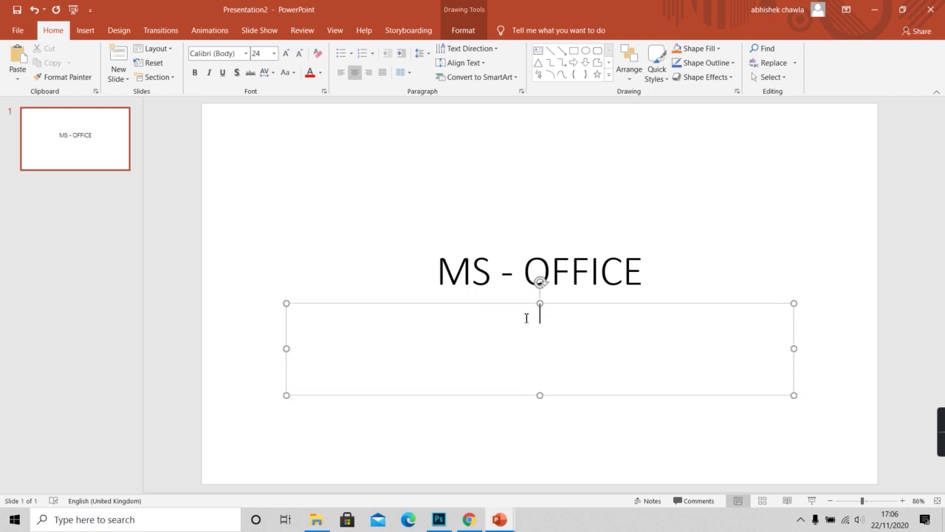
{"action": "type", "text": "Powerp"}
{"action": "type", "text": "oint"}
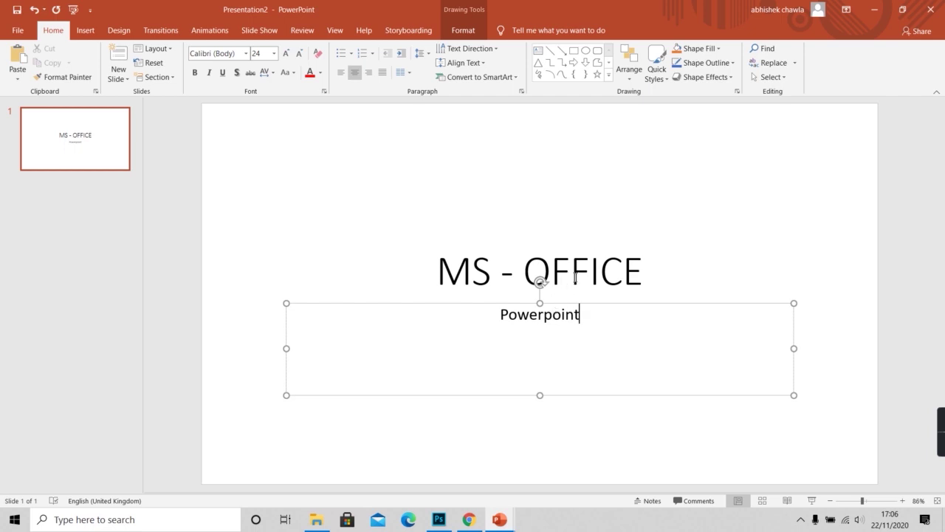
{"action": "left_click", "coordinate": [573, 277]}
Step: Format the 'MS - OFFICE' title as 80-point Arial Rounded MT Bold
{"action": "key", "text": "ctrl+a"}
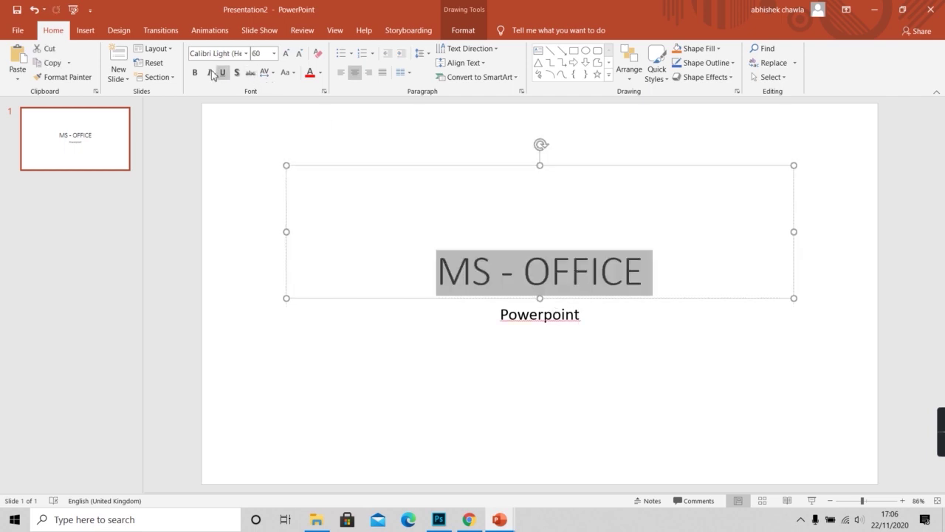
{"action": "left_click", "coordinate": [273, 54]}
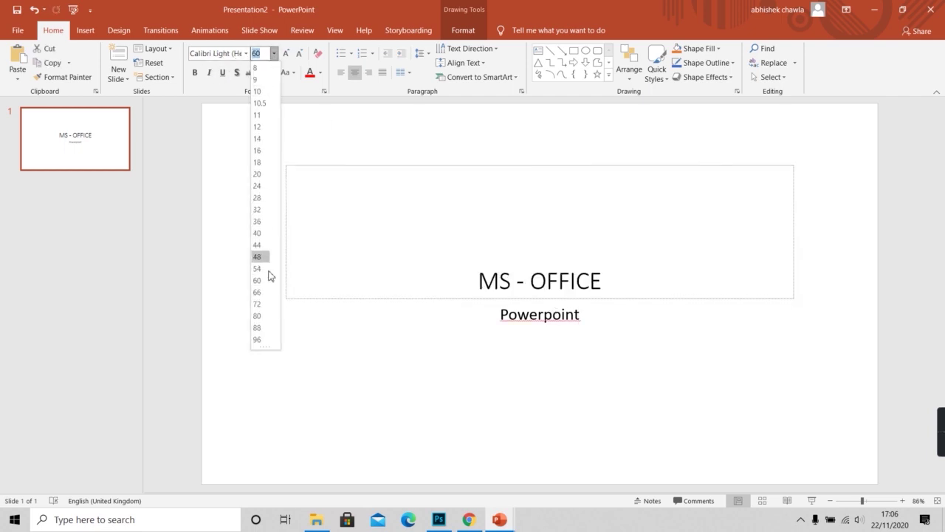
{"action": "left_click", "coordinate": [265, 316]}
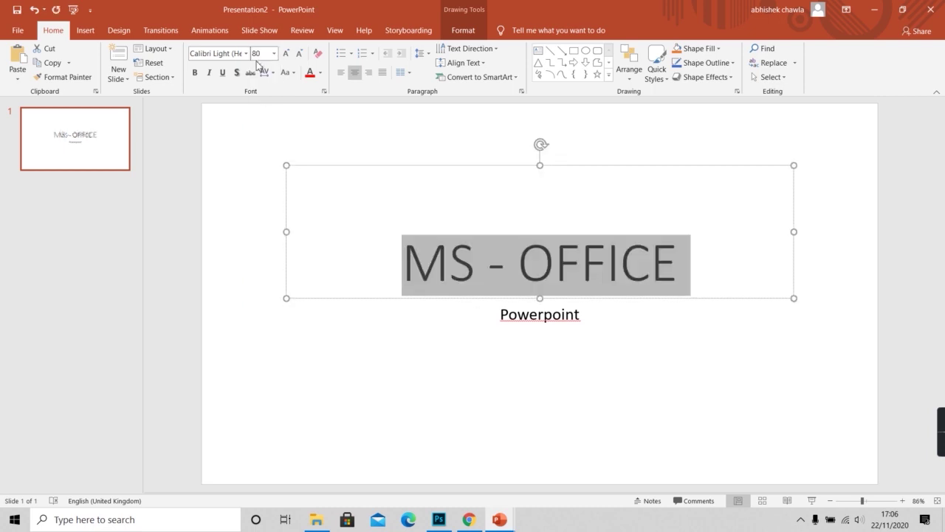
{"action": "left_click", "coordinate": [246, 54]}
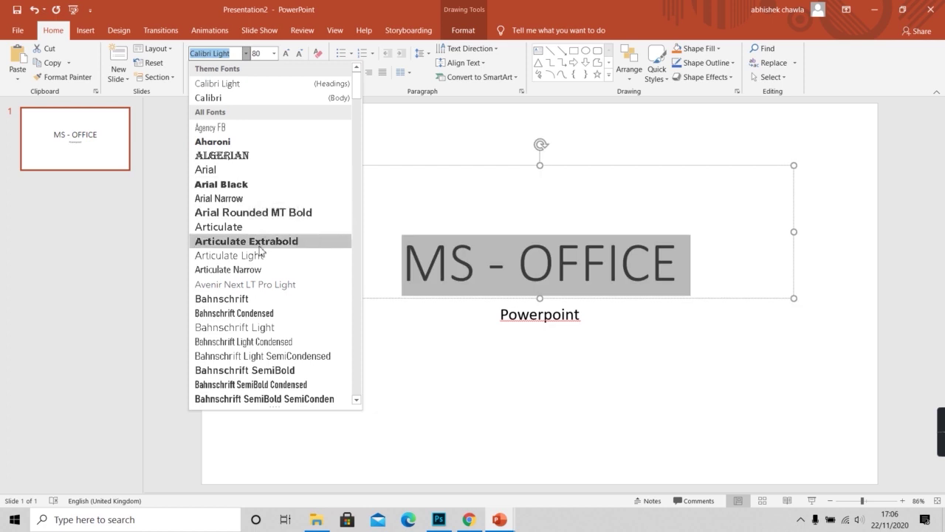
{"action": "left_click", "coordinate": [266, 213]}
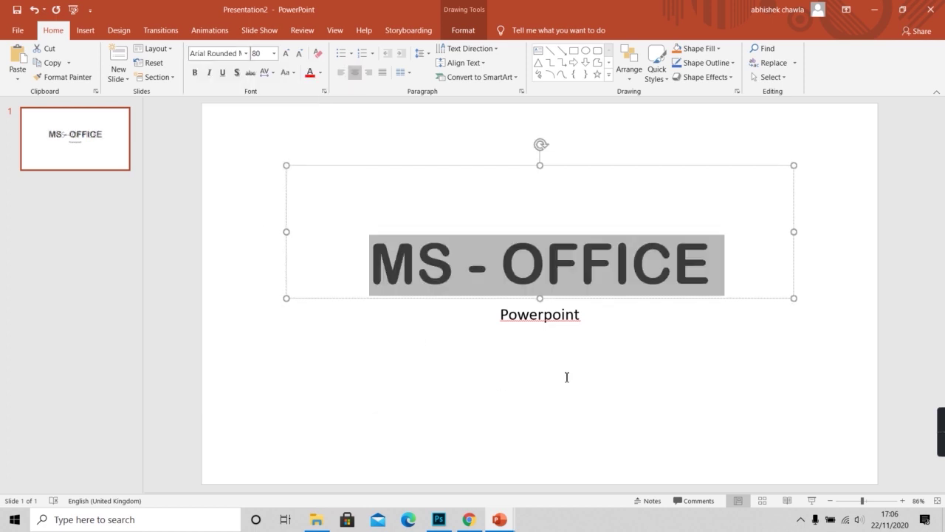
{"action": "left_click", "coordinate": [553, 314]}
{"action": "double_click", "coordinate": [553, 314]}
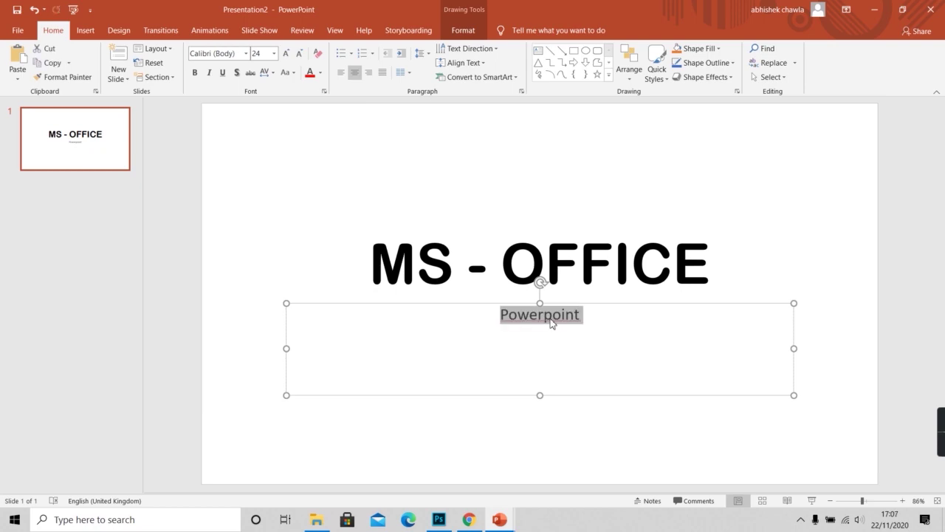
Step: Tile the new deck and SimplePresentation.pptx side by side with Arrange All
{"action": "left_click", "coordinate": [17, 30]}
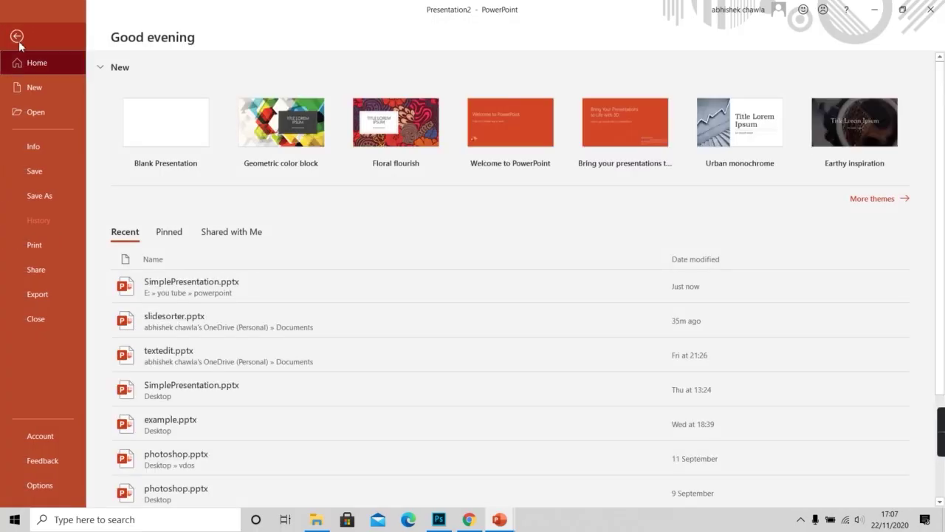
{"action": "left_click", "coordinate": [16, 36]}
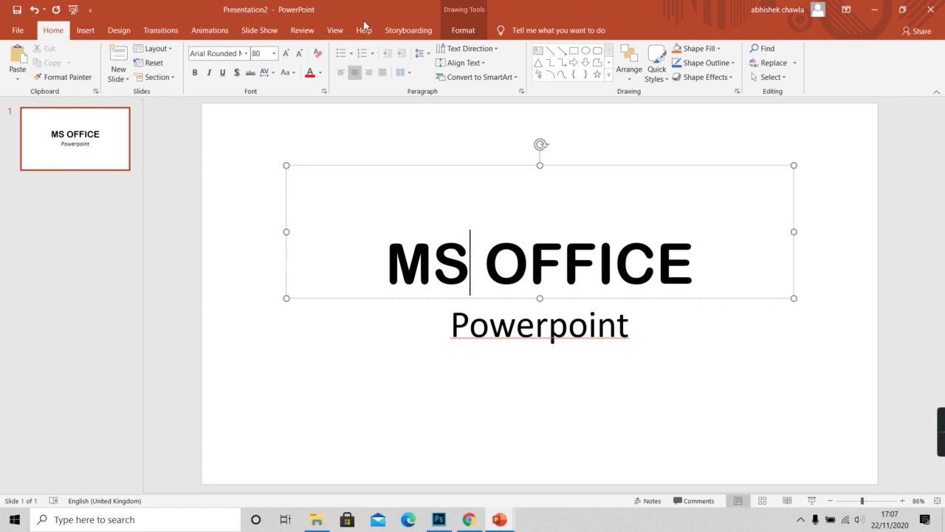
{"action": "left_click", "coordinate": [414, 32]}
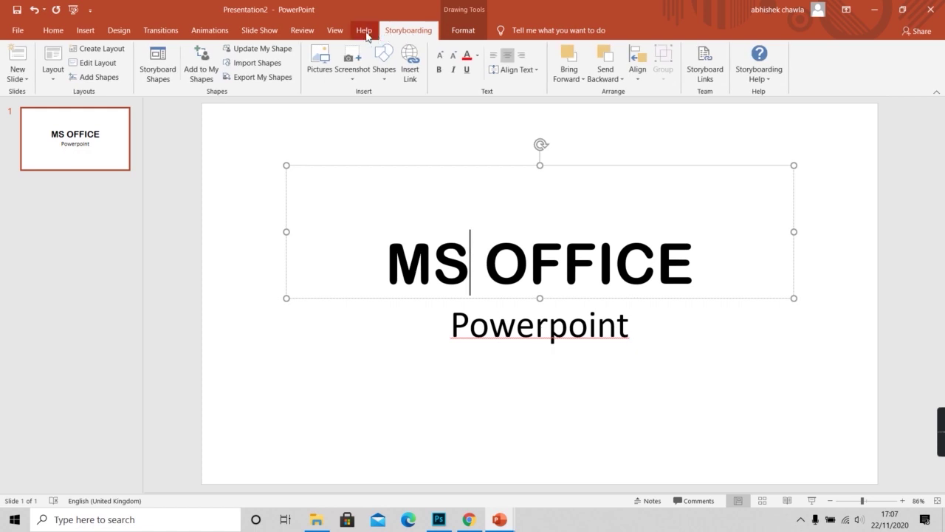
{"action": "left_click", "coordinate": [334, 31]}
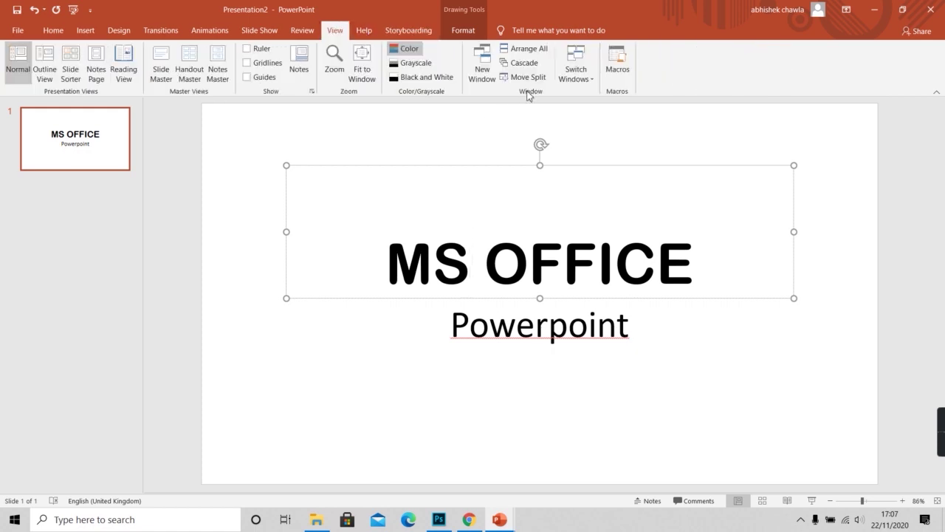
{"action": "left_click", "coordinate": [533, 50]}
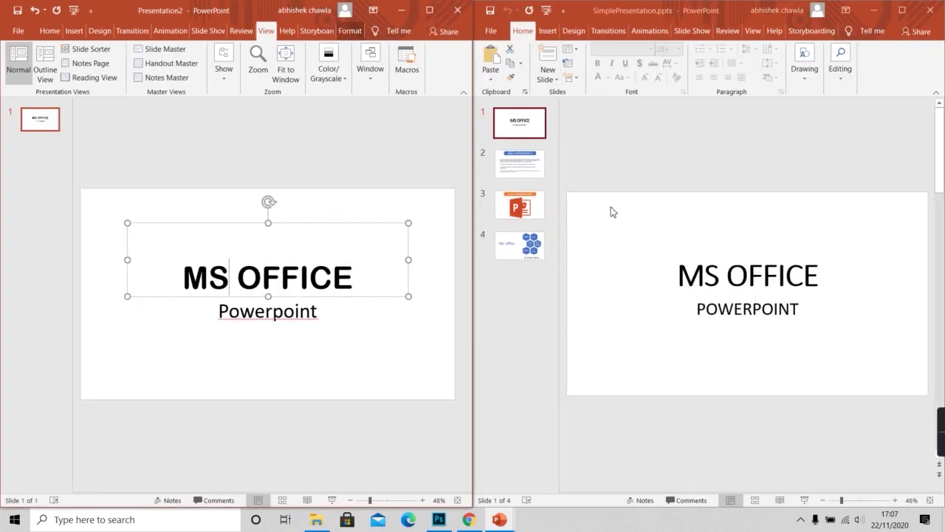
Step: Review the reference deck's slides 2, 3 and 4, returning to its title slide
{"action": "left_click", "coordinate": [537, 176]}
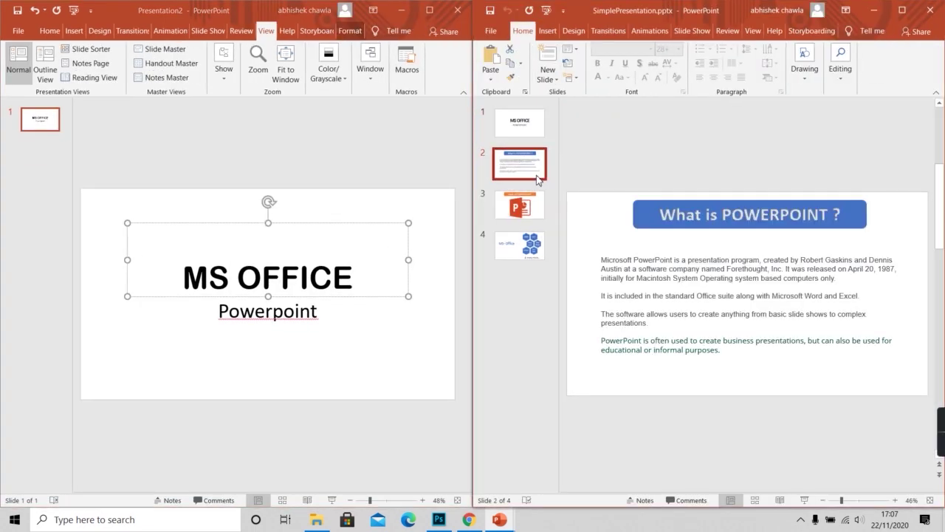
{"action": "left_click", "coordinate": [539, 207]}
{"action": "left_click", "coordinate": [540, 250]}
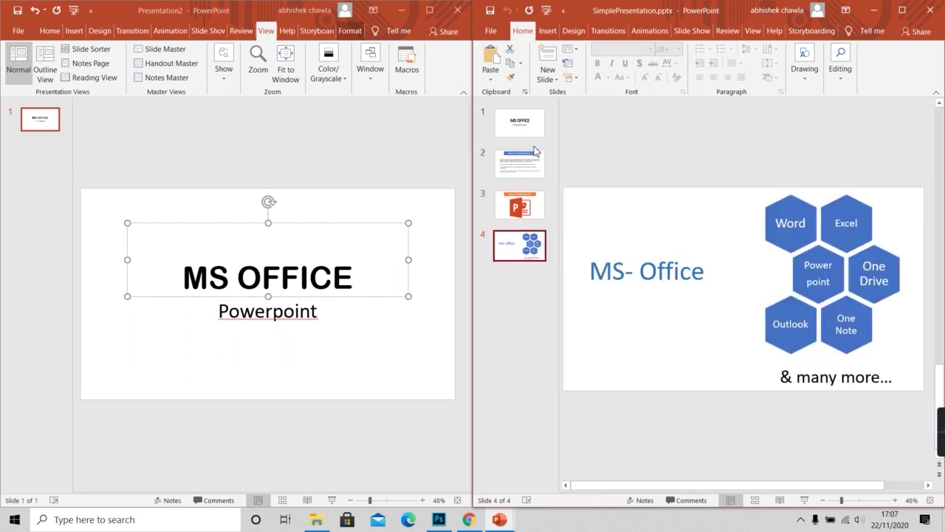
{"action": "left_click", "coordinate": [532, 126]}
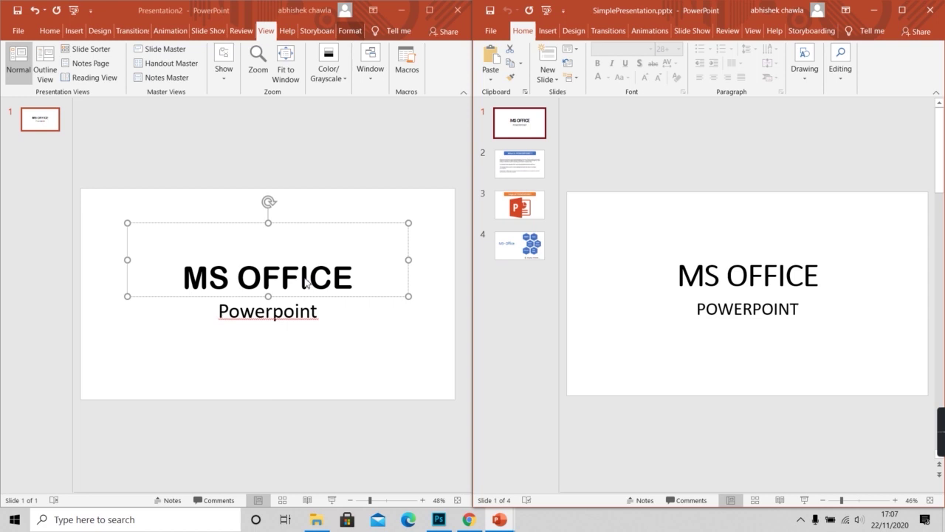
Step: Change the 'MS OFFICE' title font to plain Calibri
{"action": "left_click", "coordinate": [306, 279]}
{"action": "triple_click", "coordinate": [306, 278]}
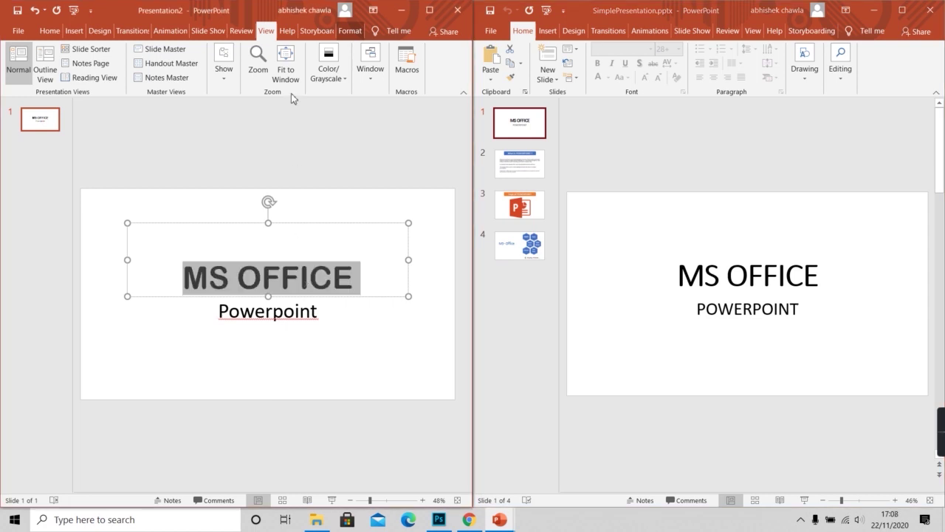
{"action": "left_click", "coordinate": [59, 32]}
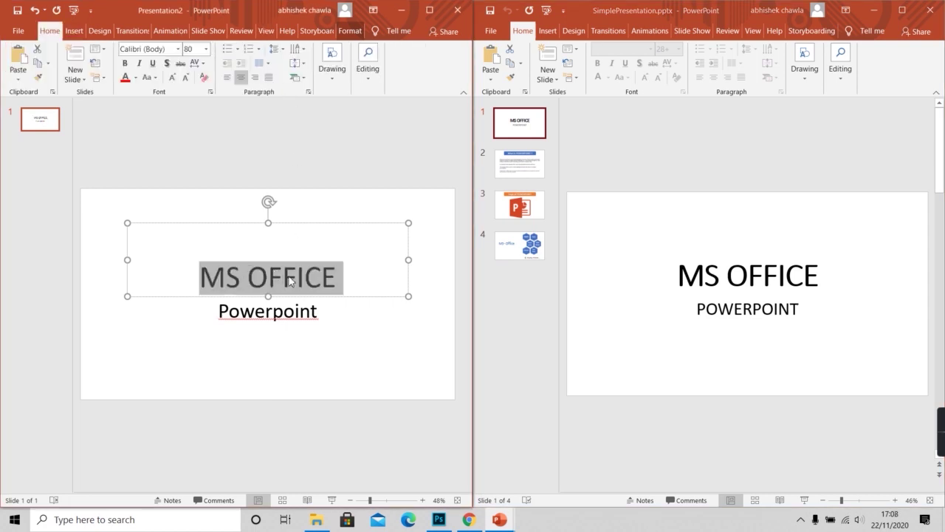
Step: Replace the subtitle 'Powerpoint' with 'POWERPOINT'
{"action": "left_click", "coordinate": [285, 316]}
{"action": "double_click", "coordinate": [285, 317]}
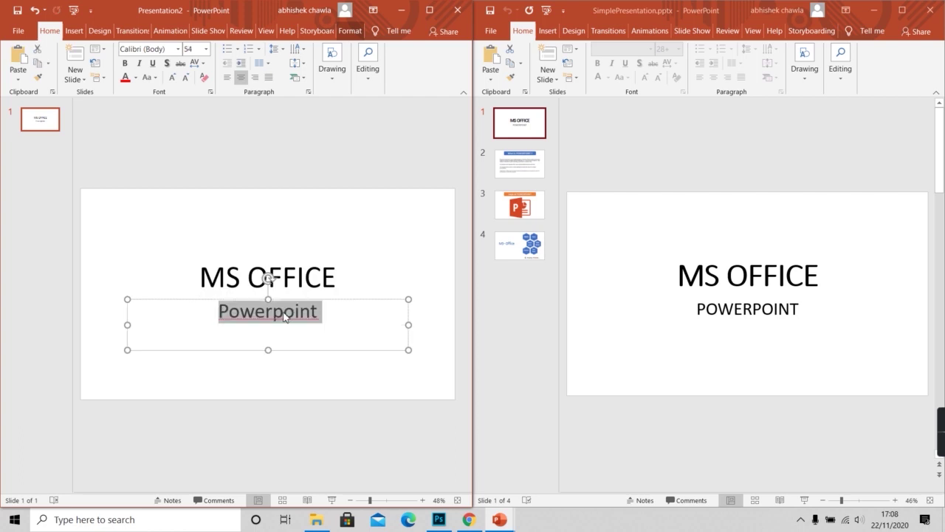
{"action": "type", "text": "POWERPOI"}
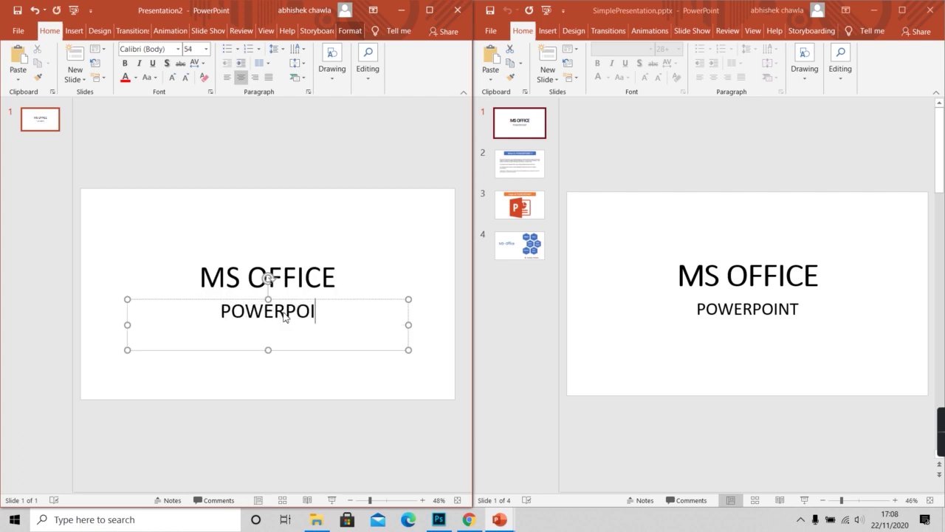
{"action": "type", "text": "NT"}
{"action": "left_click", "coordinate": [57, 126]}
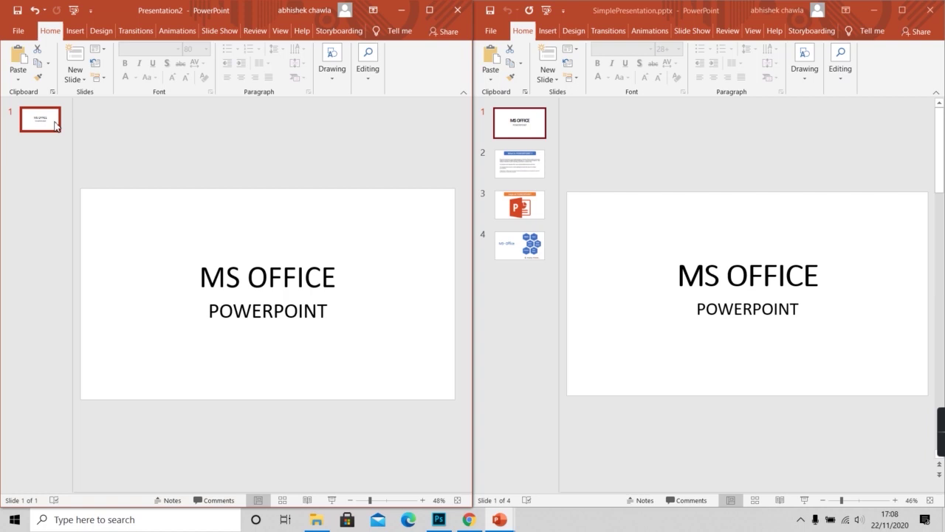
Step: Add a second slide with its placeholders deleted and show reference slide 'What is POWERPOINT ?'
{"action": "key", "text": "Return"}
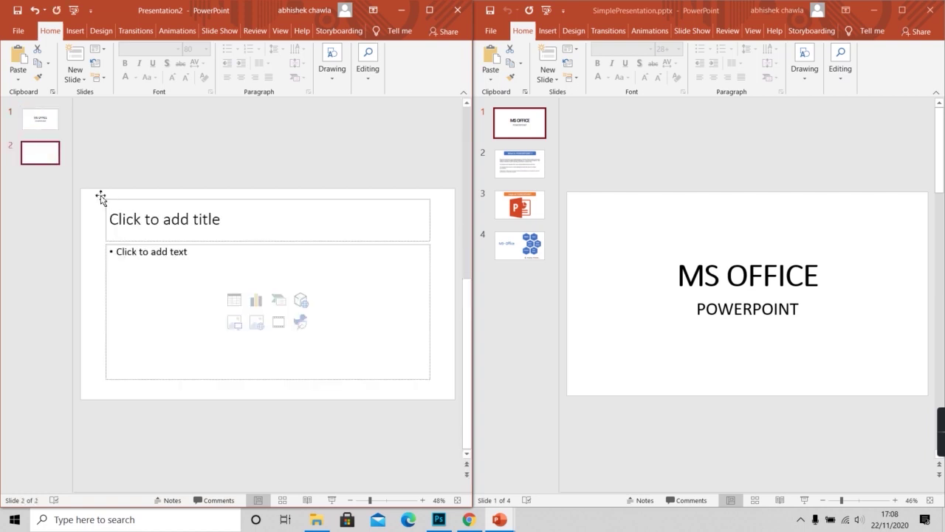
{"action": "left_click", "coordinate": [101, 200]}
{"action": "key", "text": "ctrl+a"}
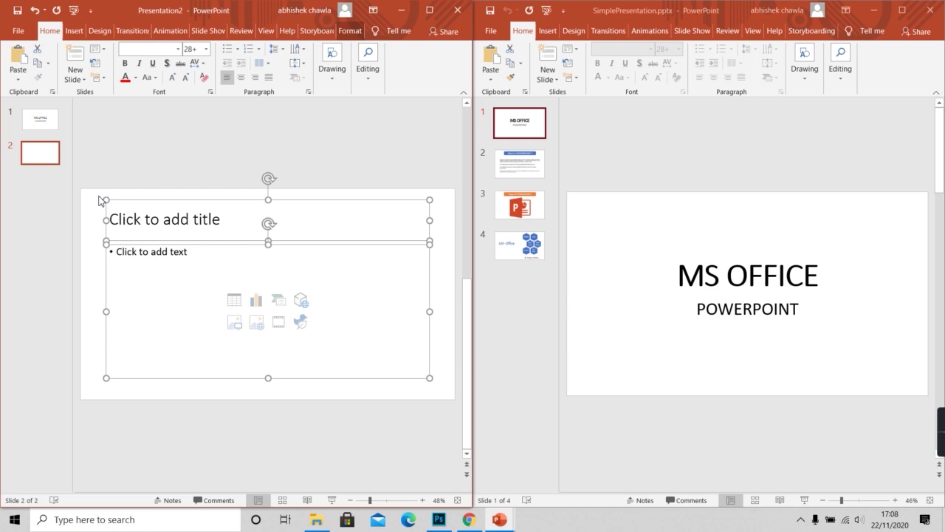
{"action": "key", "text": "Delete"}
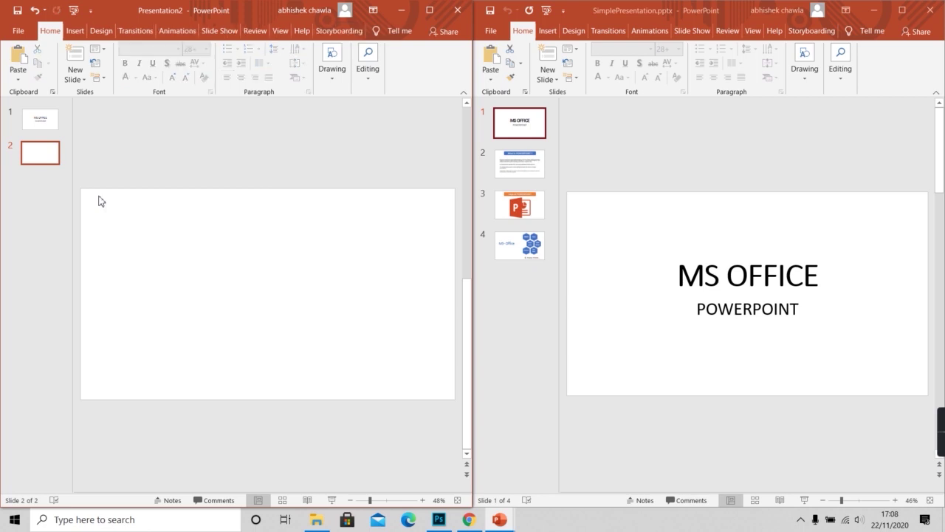
{"action": "left_click", "coordinate": [529, 178]}
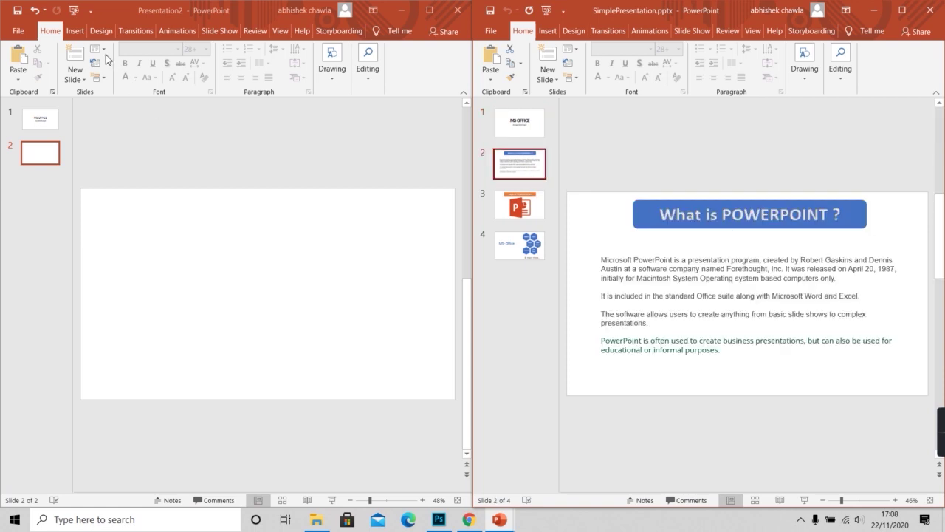
{"action": "left_click", "coordinate": [74, 31]}
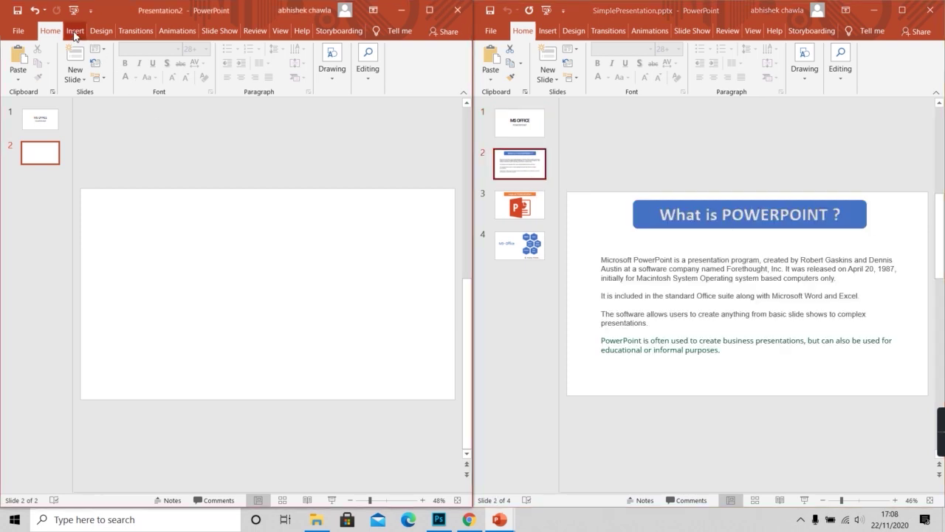
Step: Draw a rounded rectangle across slide 2's top containing 'What is POWERPOINT ?'
{"action": "left_click", "coordinate": [75, 31]}
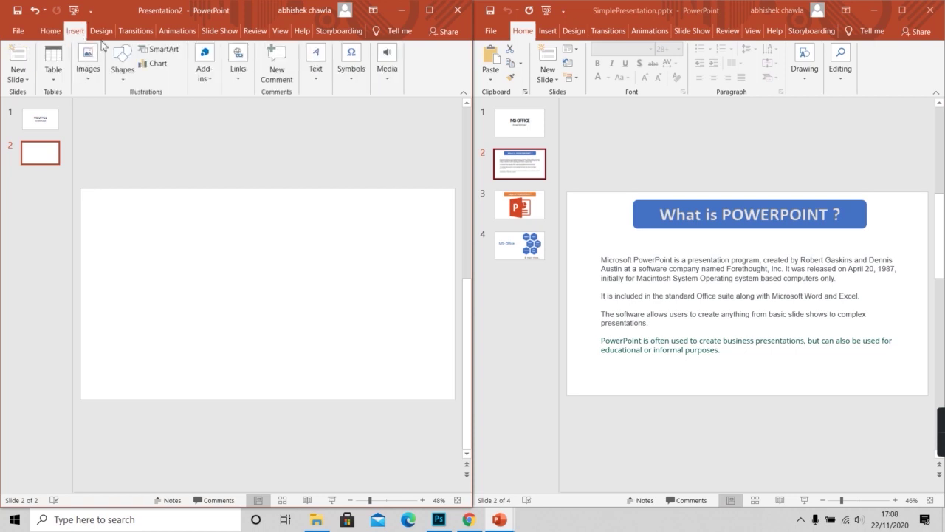
{"action": "left_click", "coordinate": [126, 86]}
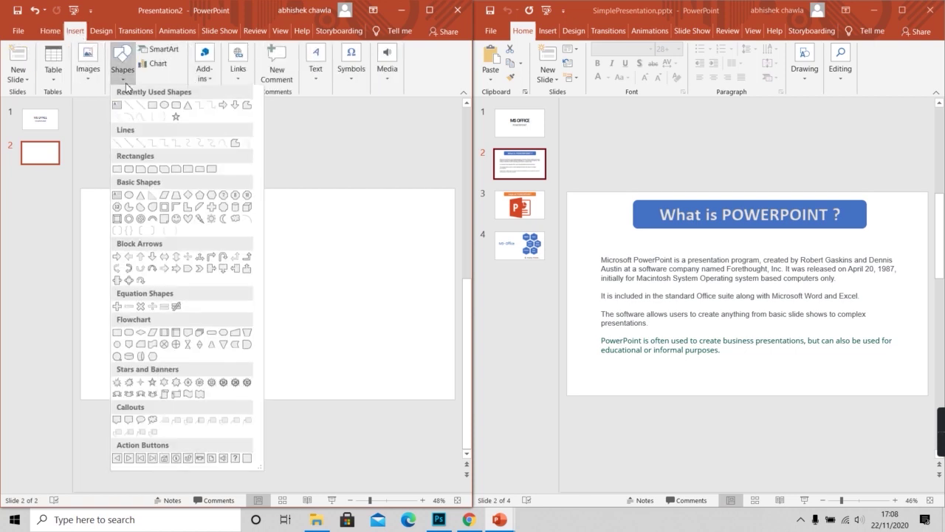
{"action": "left_click", "coordinate": [176, 106]}
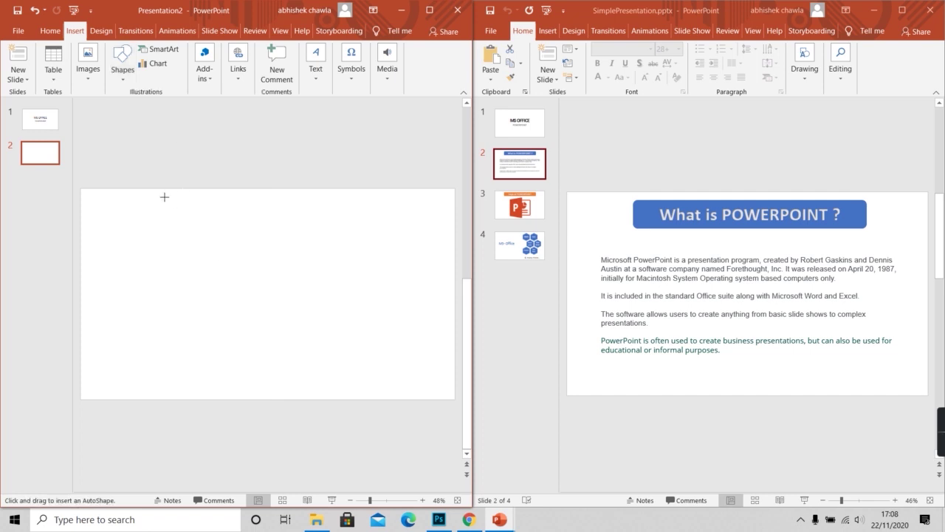
{"action": "left_click_drag", "start_coordinate": [164, 197], "coordinate": [392, 232]}
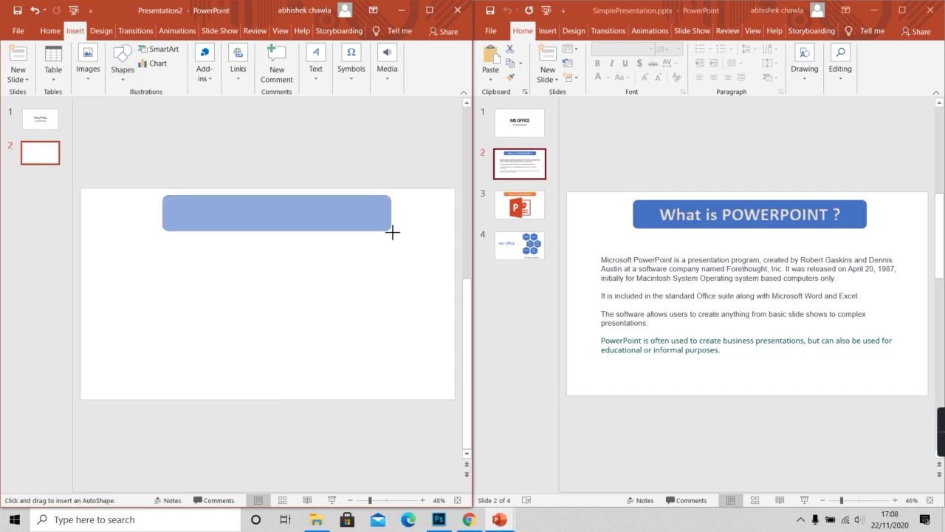
{"action": "left_click_drag", "start_coordinate": [392, 232], "coordinate": [392, 229]}
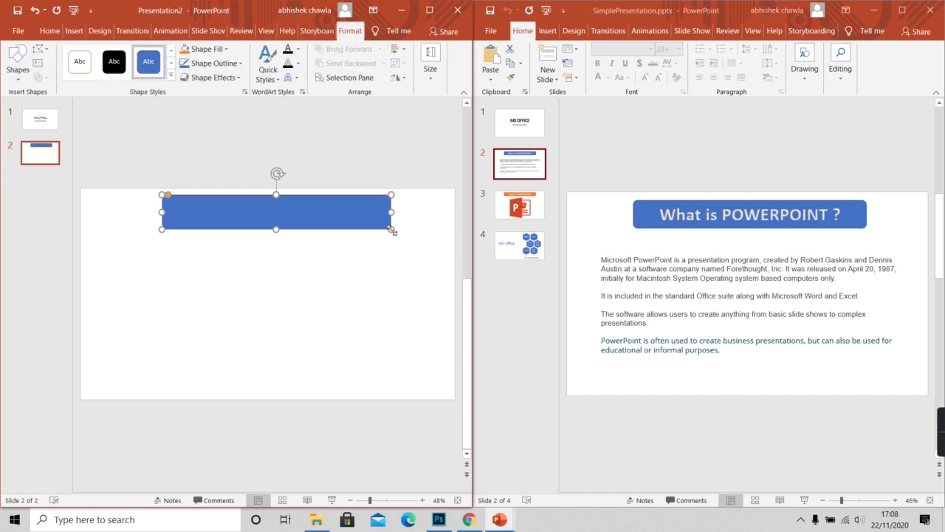
{"action": "type", "text": "What"}
{"action": "type", "text": " is POWERP"}
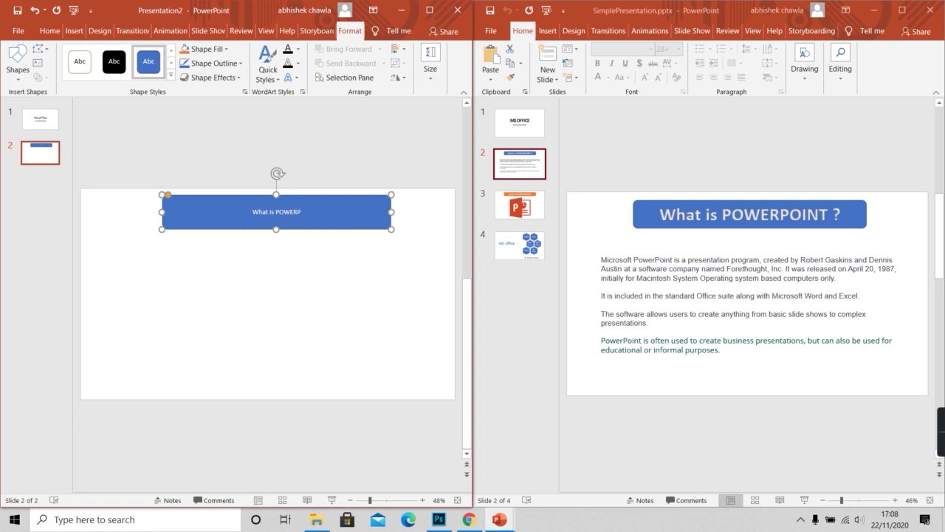
{"action": "type", "text": "OINT"}
{"action": "type", "text": " ?"}
{"action": "key", "text": "ctrl+a"}
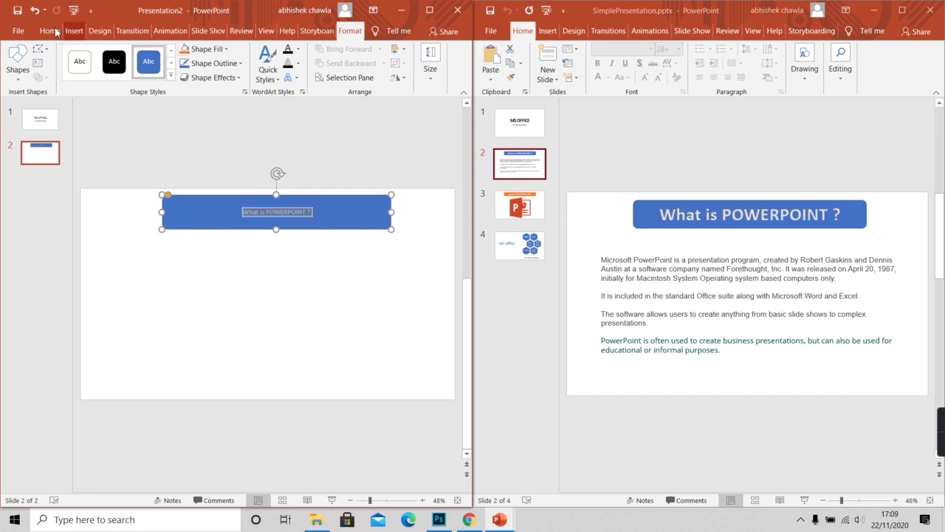
Step: Set the heading text size to 44
{"action": "left_click", "coordinate": [53, 34]}
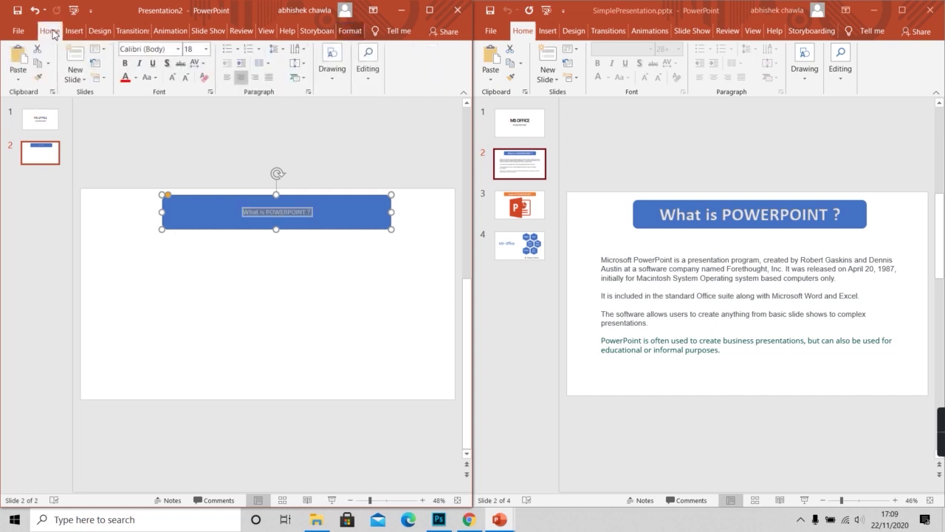
{"action": "left_click", "coordinate": [205, 49]}
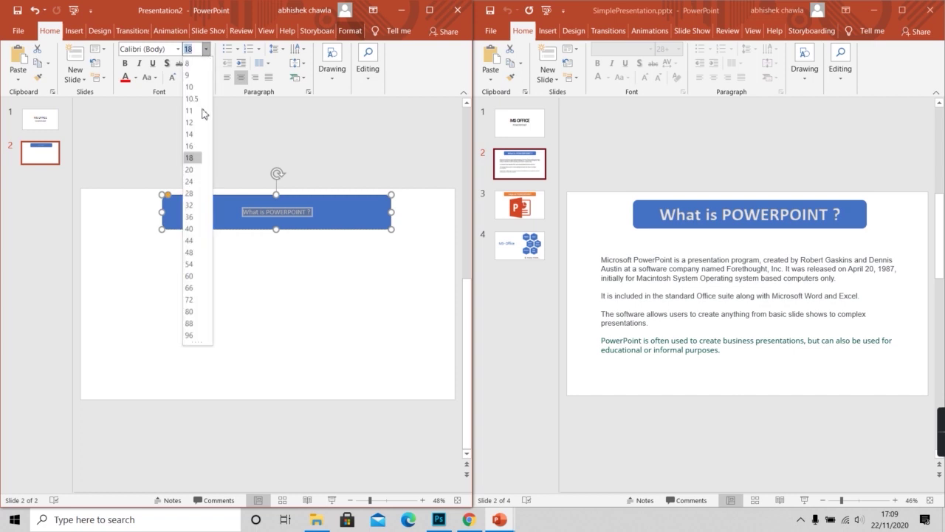
{"action": "left_click", "coordinate": [198, 240]}
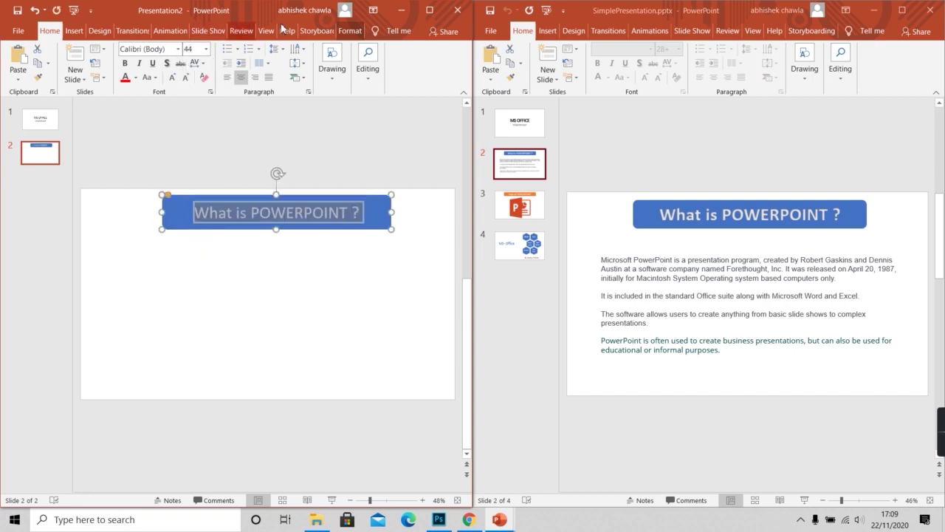
Step: Give the heading text a bottom-right offset shadow
{"action": "left_click", "coordinate": [352, 34]}
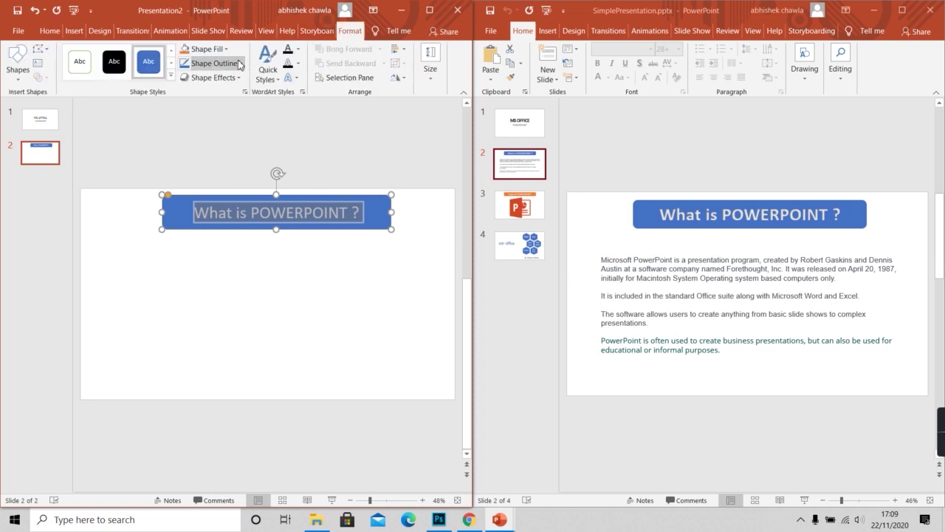
{"action": "left_click", "coordinate": [295, 78]}
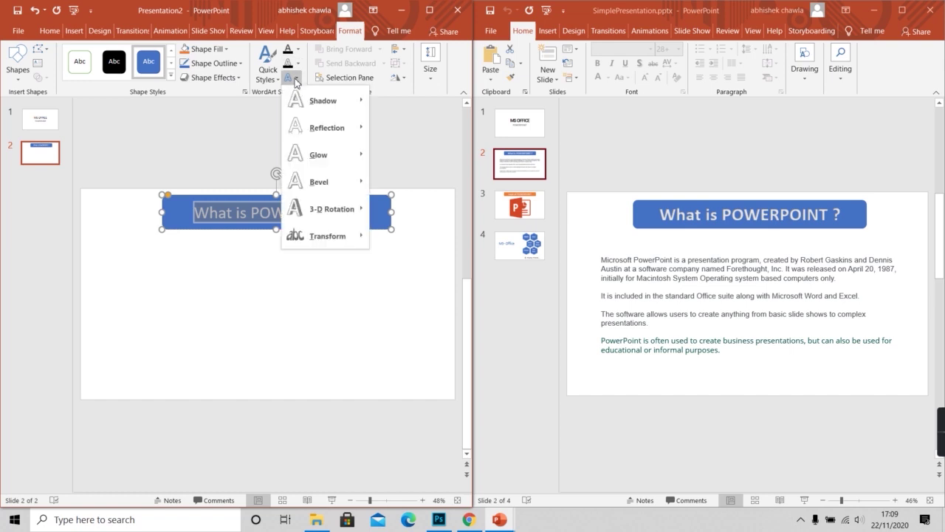
{"action": "left_click", "coordinate": [296, 80]}
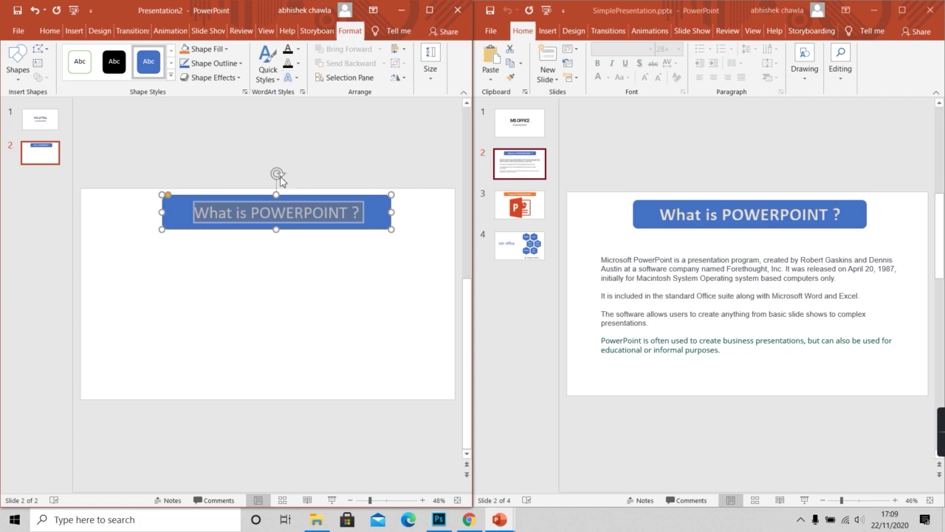
{"action": "left_click", "coordinate": [297, 79]}
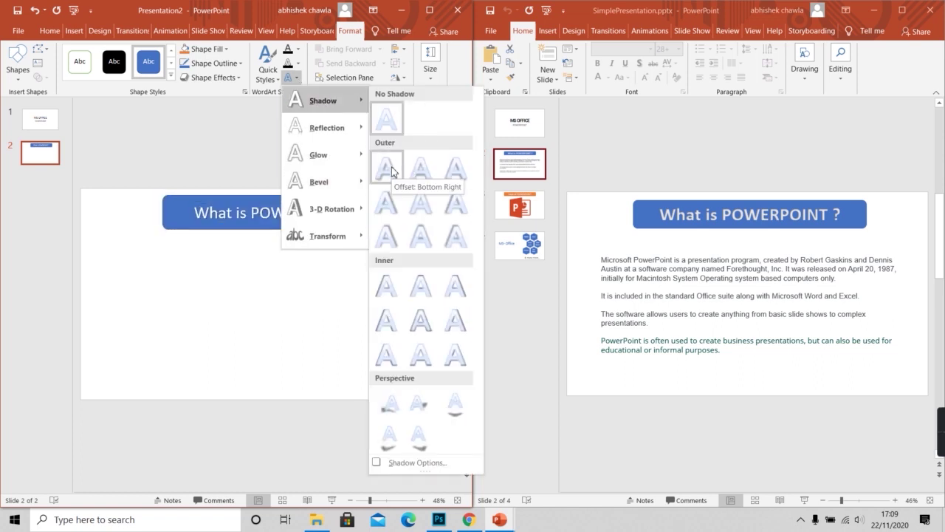
{"action": "left_click", "coordinate": [395, 205]}
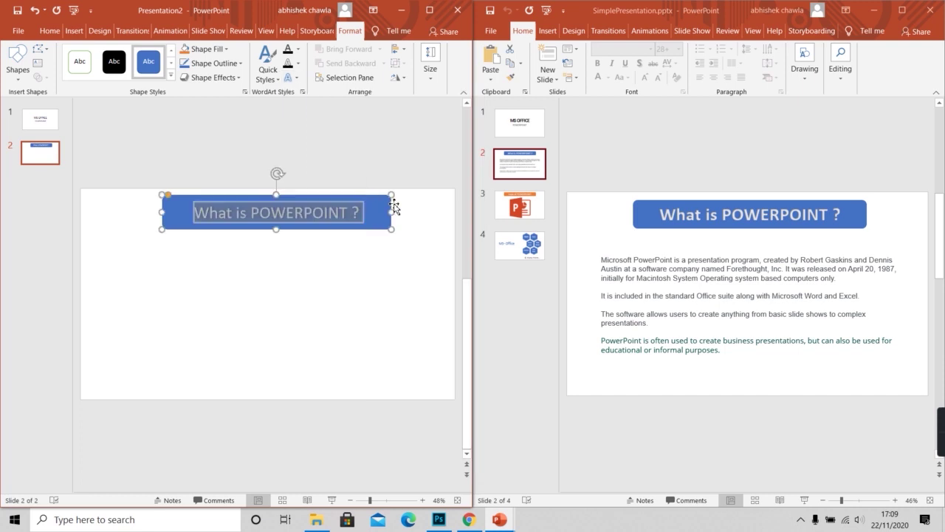
{"action": "left_click", "coordinate": [307, 252]}
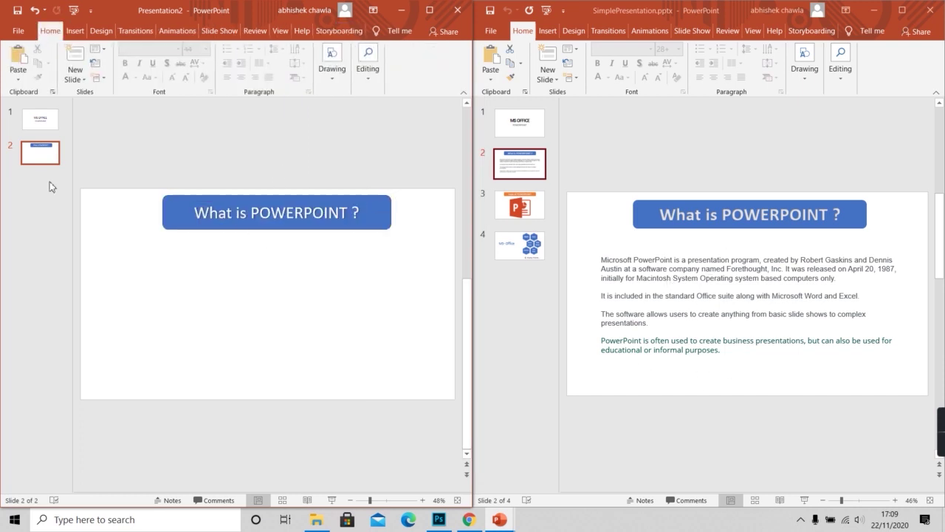
{"action": "left_click", "coordinate": [74, 31]}
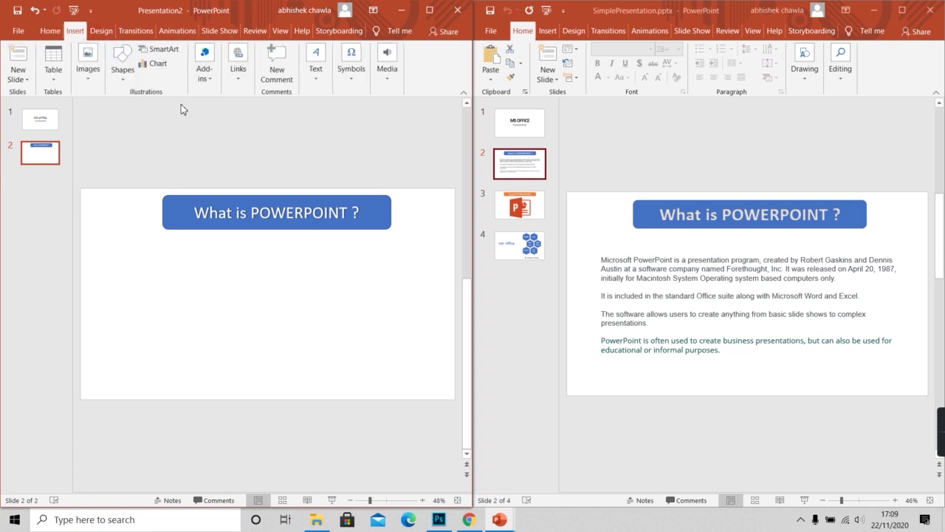
Step: Add a text box below the heading and paste in the reference slide's four paragraphs
{"action": "left_click", "coordinate": [317, 83]}
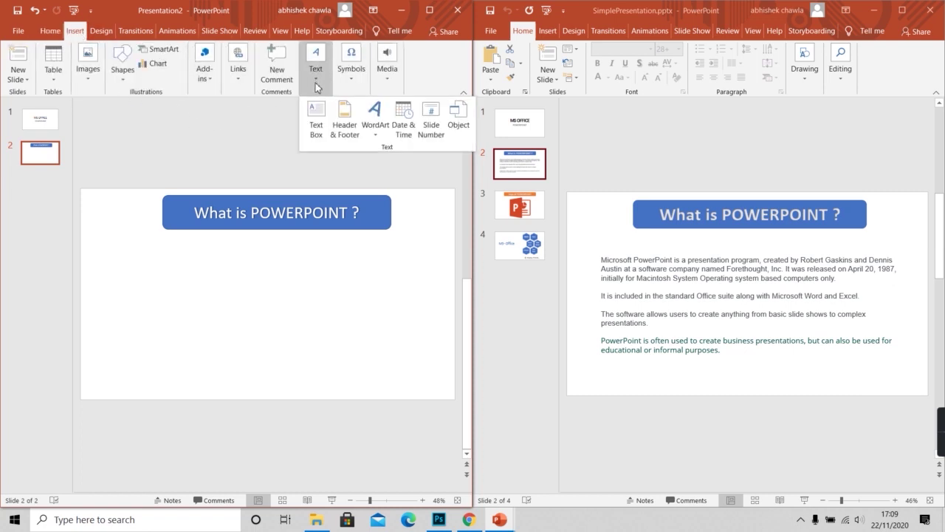
{"action": "left_click", "coordinate": [316, 124]}
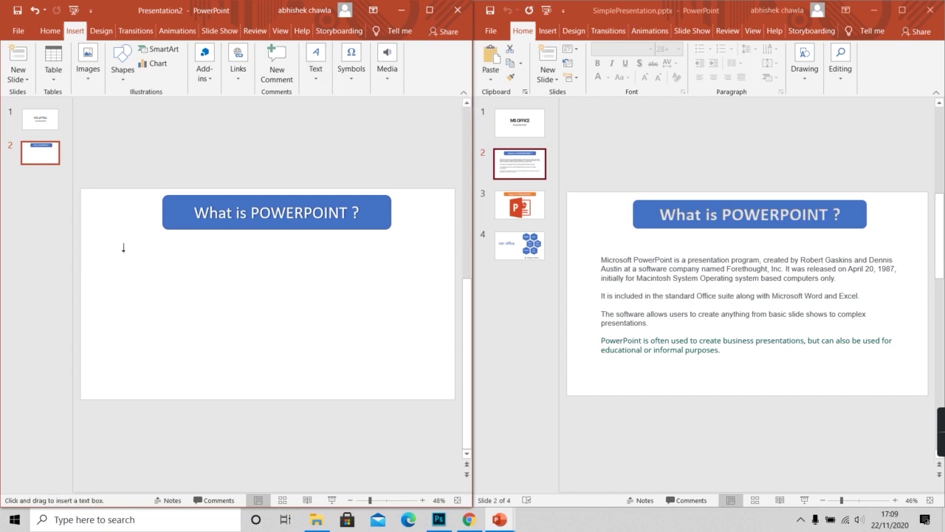
{"action": "left_click_drag", "start_coordinate": [123, 248], "coordinate": [430, 377]}
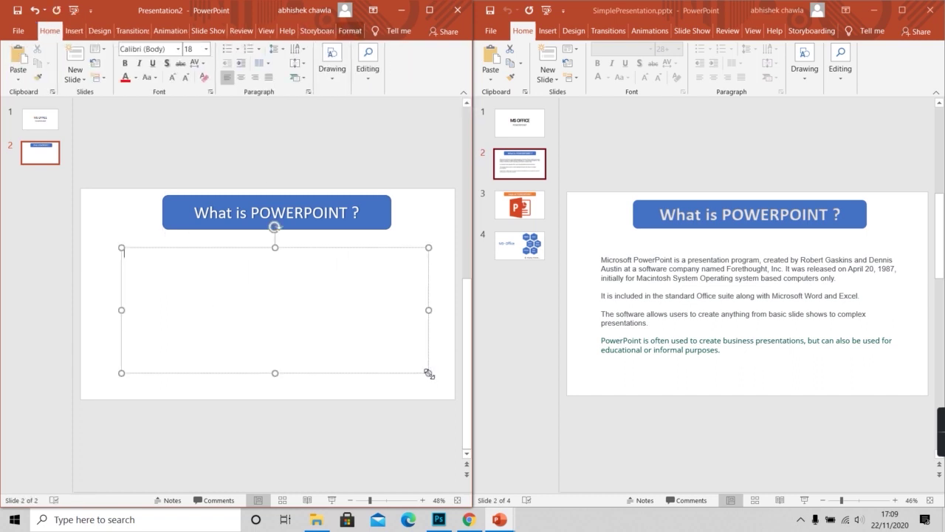
{"action": "left_click", "coordinate": [653, 295]}
{"action": "key", "text": "ctrl+a"}
{"action": "key", "text": "ctrl+c"}
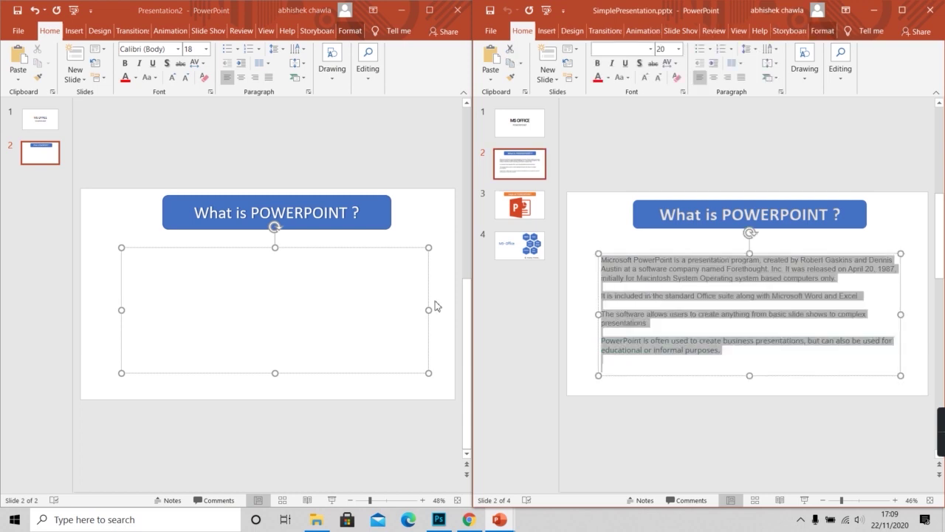
{"action": "left_click", "coordinate": [312, 312]}
{"action": "key", "text": "ctrl+v"}
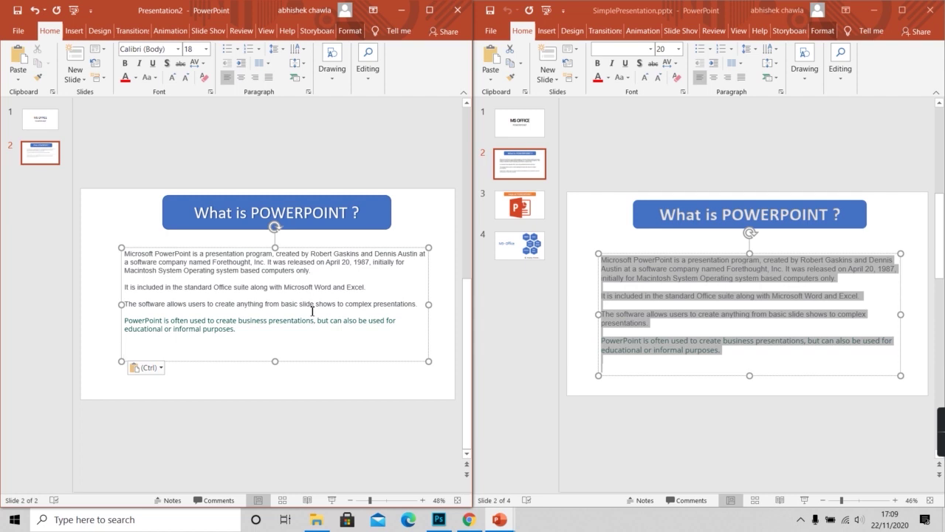
Step: Set the pasted body text to Arial, size 20
{"action": "left_click", "coordinate": [639, 281]}
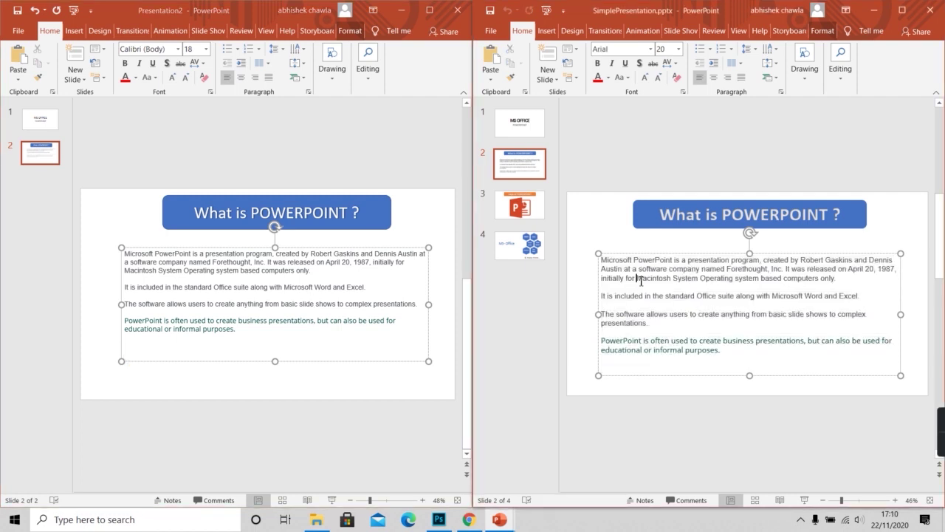
{"action": "left_click", "coordinate": [315, 288]}
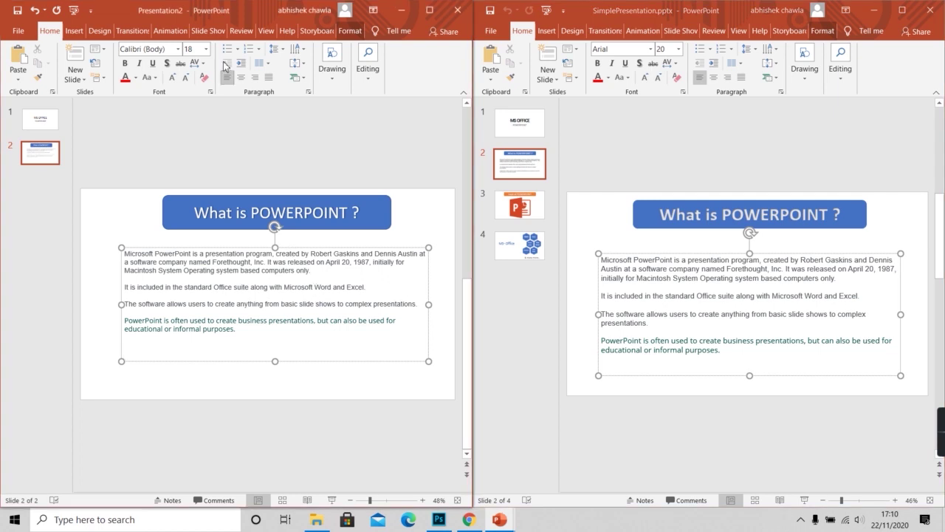
{"action": "key", "text": "ctrl+a"}
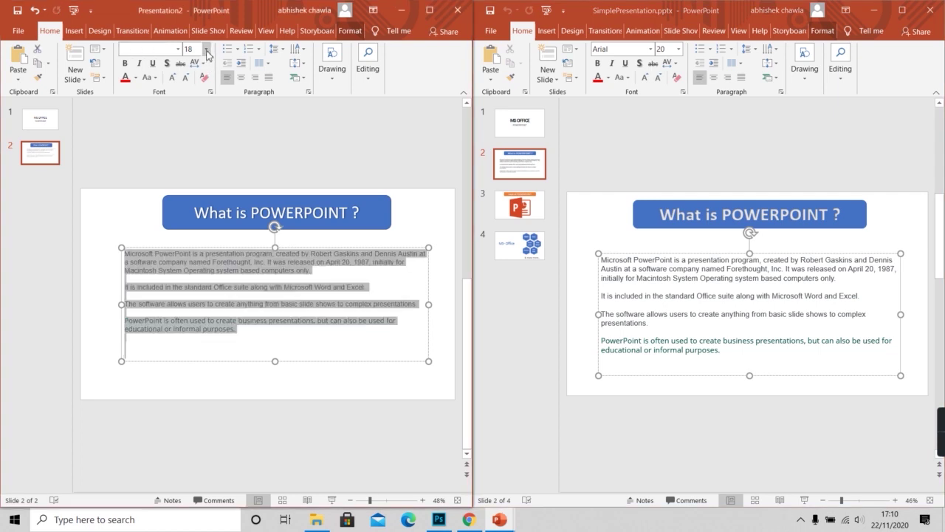
{"action": "left_click", "coordinate": [206, 49]}
{"action": "left_click", "coordinate": [196, 170]}
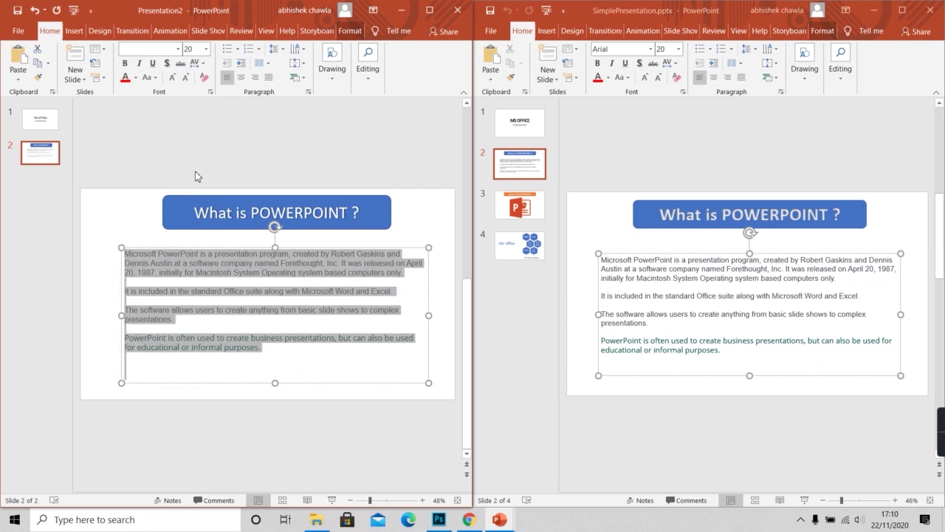
{"action": "left_click", "coordinate": [178, 49]}
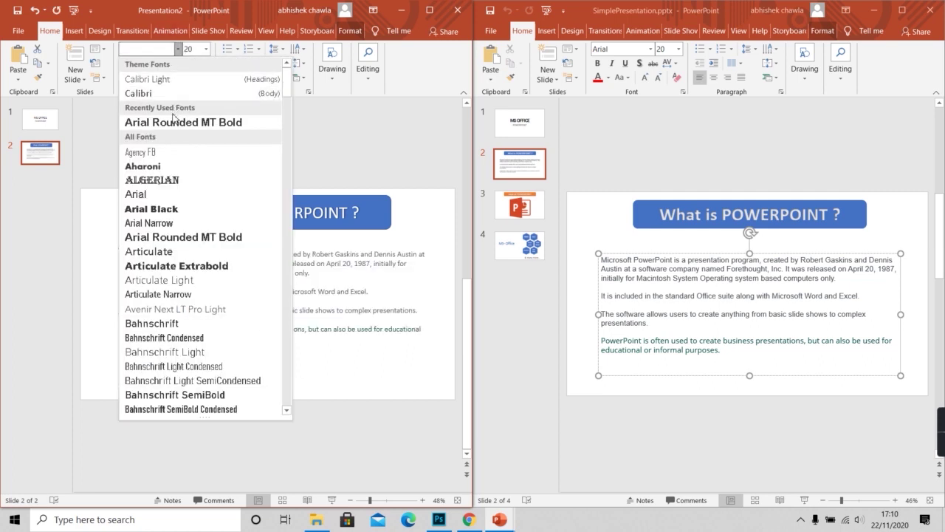
{"action": "left_click", "coordinate": [174, 195]}
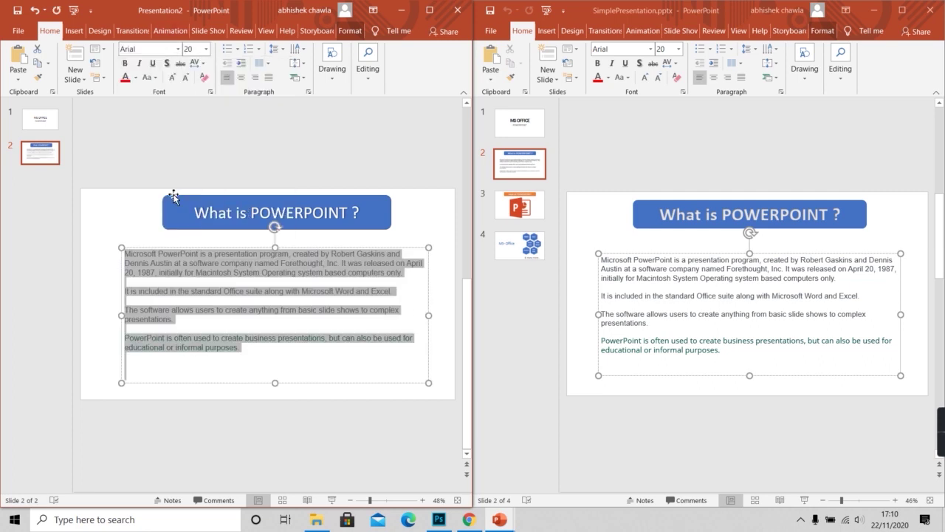
{"action": "left_click", "coordinate": [216, 271]}
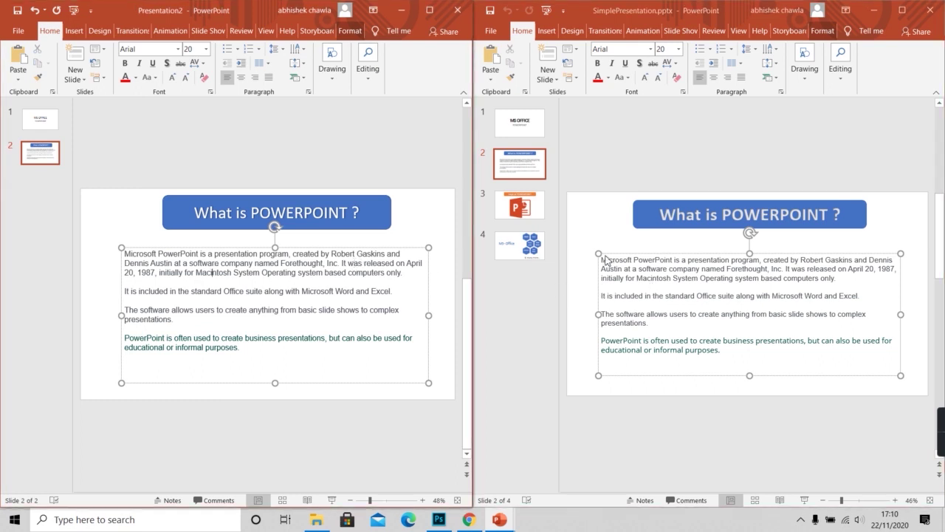
Step: Reposition the title shape and body text box to match the reference layout
{"action": "left_click", "coordinate": [385, 220]}
{"action": "left_click_drag", "start_coordinate": [387, 220], "coordinate": [388, 223]}
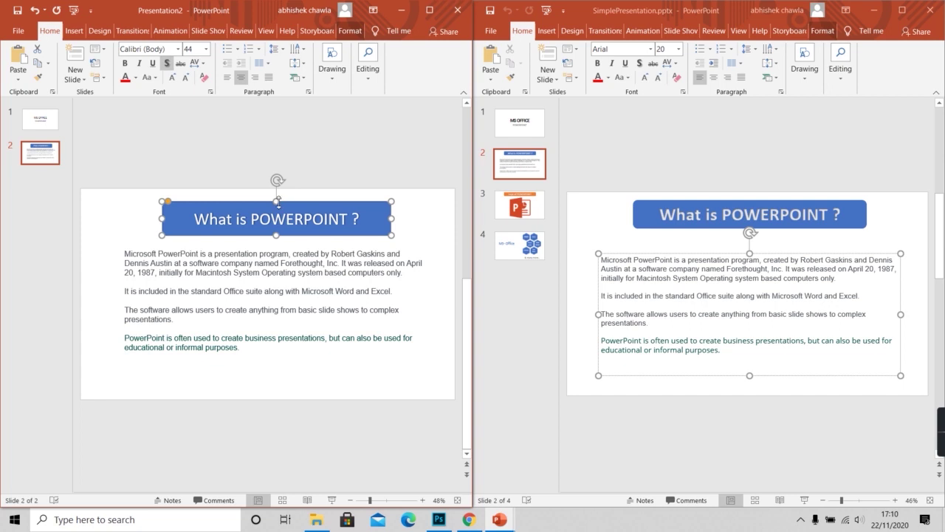
{"action": "left_click_drag", "start_coordinate": [277, 201], "coordinate": [277, 205]}
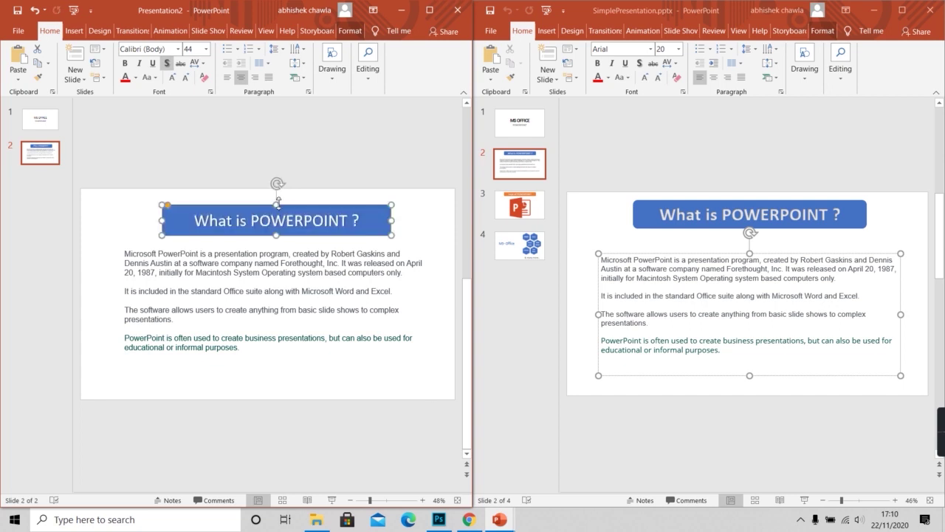
{"action": "left_click", "coordinate": [287, 337]}
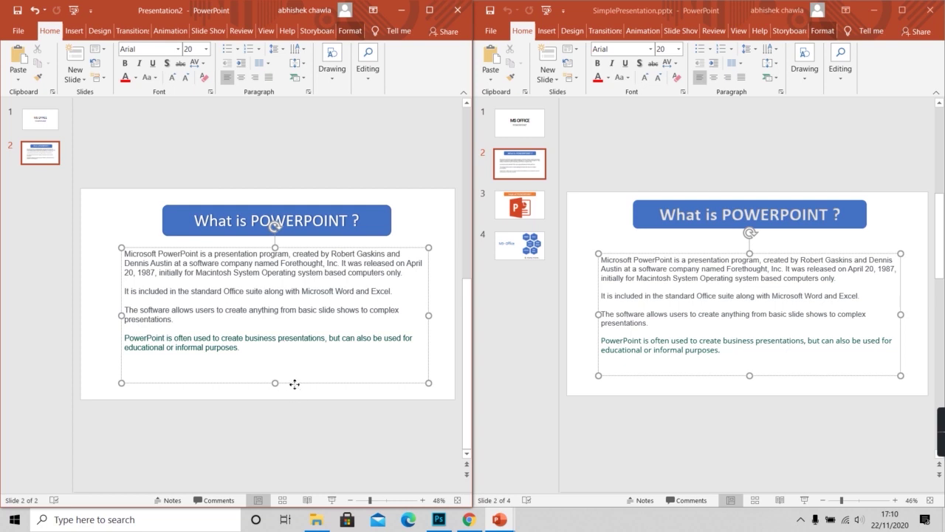
{"action": "left_click_drag", "start_coordinate": [294, 384], "coordinate": [294, 388]}
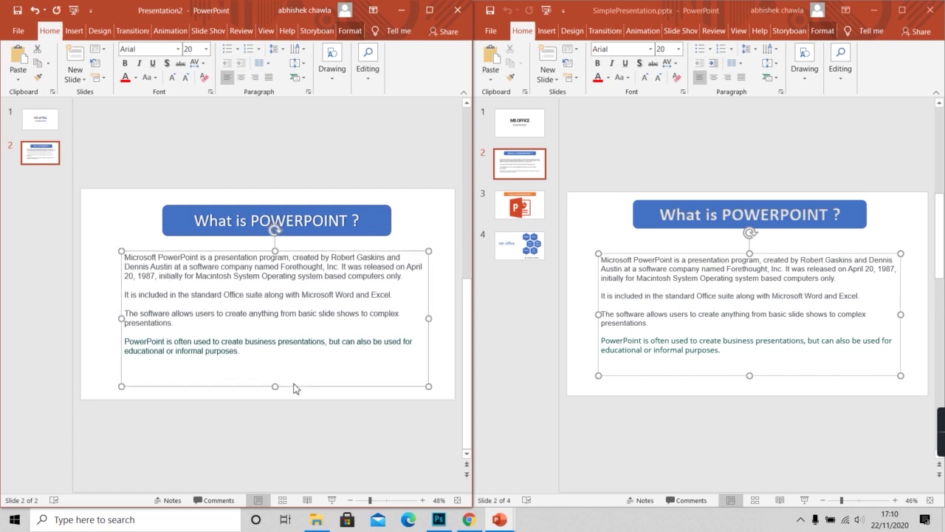
{"action": "left_click_drag", "start_coordinate": [294, 384], "coordinate": [294, 385]}
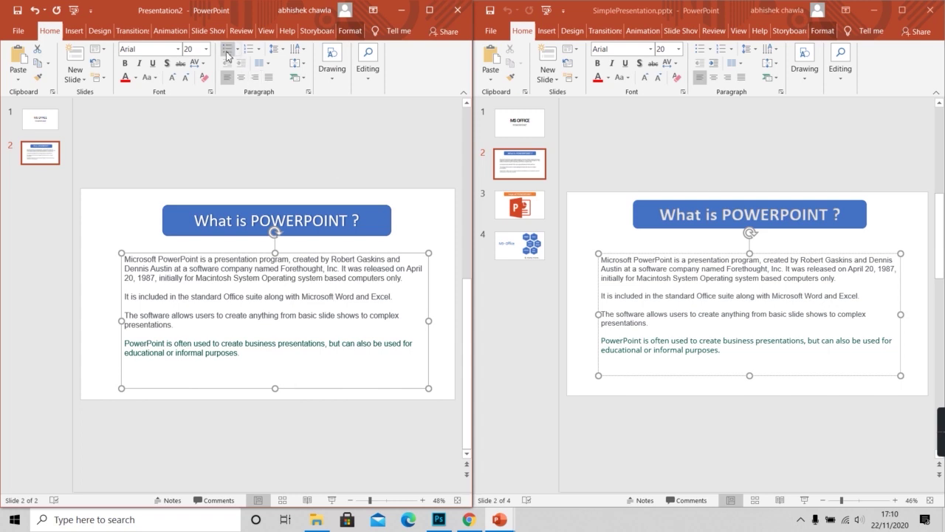
Step: Try bullets on the body text, leaving them off, then show reference slide 3
{"action": "left_click", "coordinate": [227, 52]}
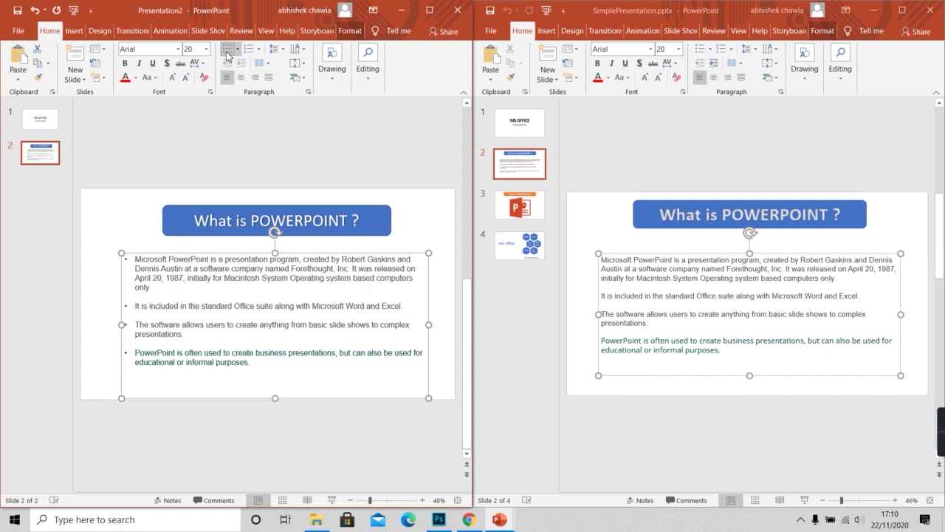
{"action": "left_click", "coordinate": [227, 52]}
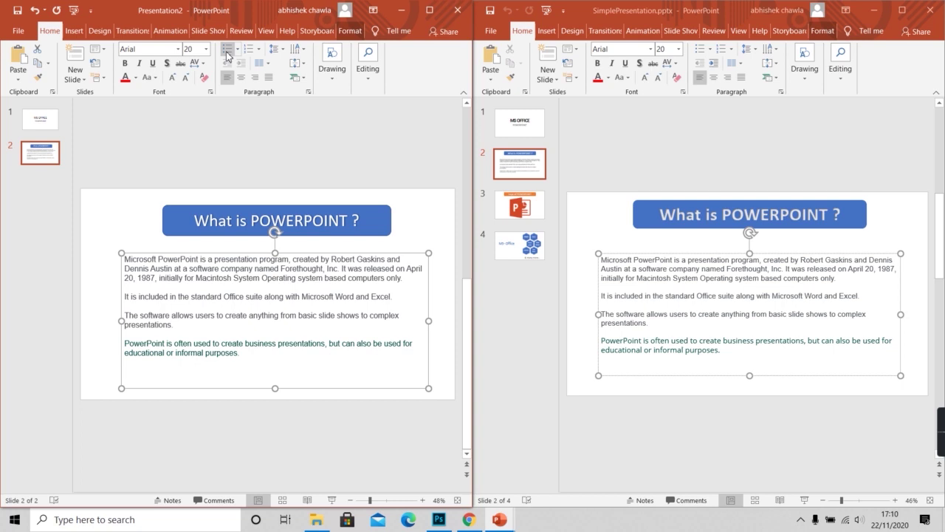
{"action": "left_click", "coordinate": [505, 210]}
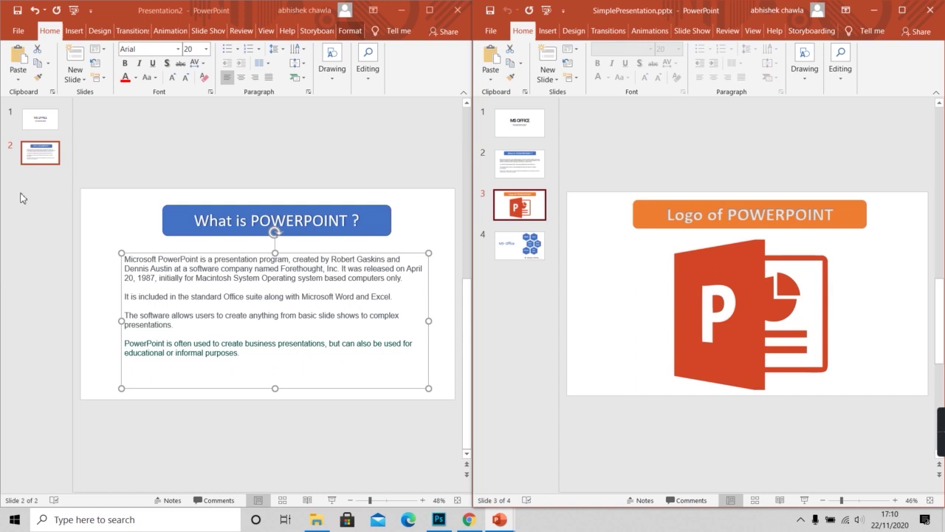
Step: Add a third slide after slide 2 and delete both its placeholders
{"action": "key", "text": "ctrl+m"}
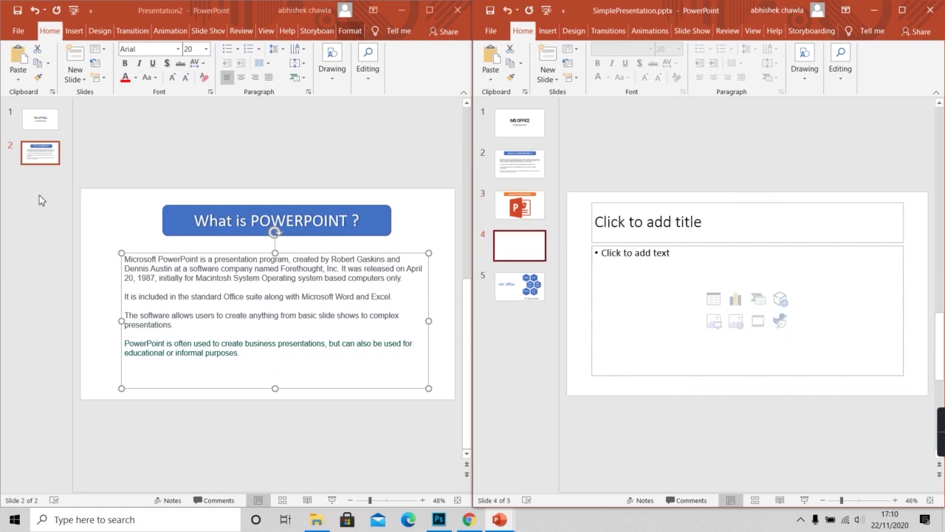
{"action": "key", "text": "ctrl+z"}
{"action": "left_click", "coordinate": [49, 160]}
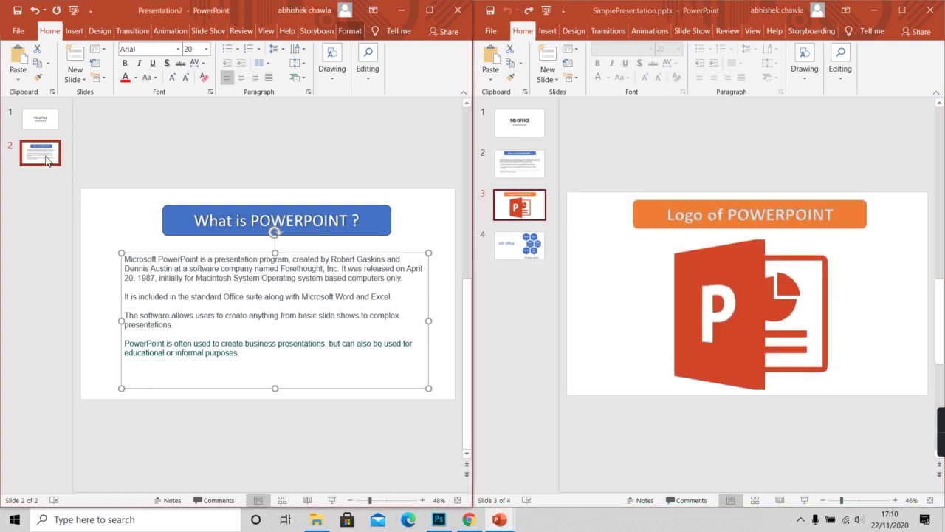
{"action": "key", "text": "ctrl+m"}
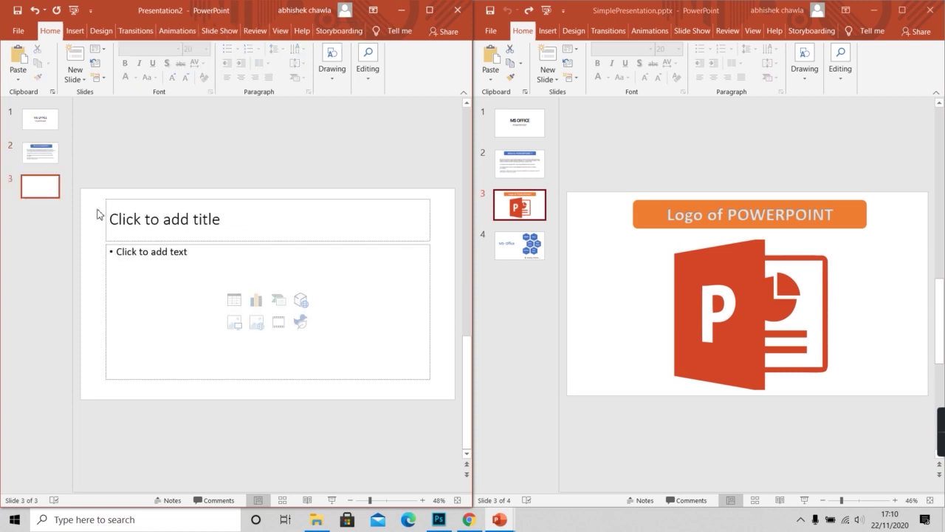
{"action": "left_click", "coordinate": [96, 212]}
{"action": "key", "text": "ctrl+a"}
{"action": "key", "text": "Delete"}
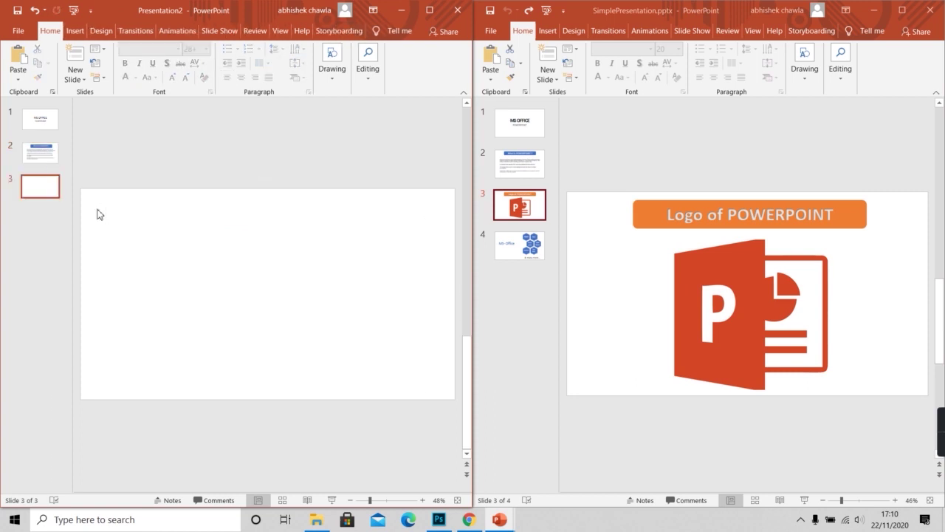
{"action": "left_click", "coordinate": [76, 31]}
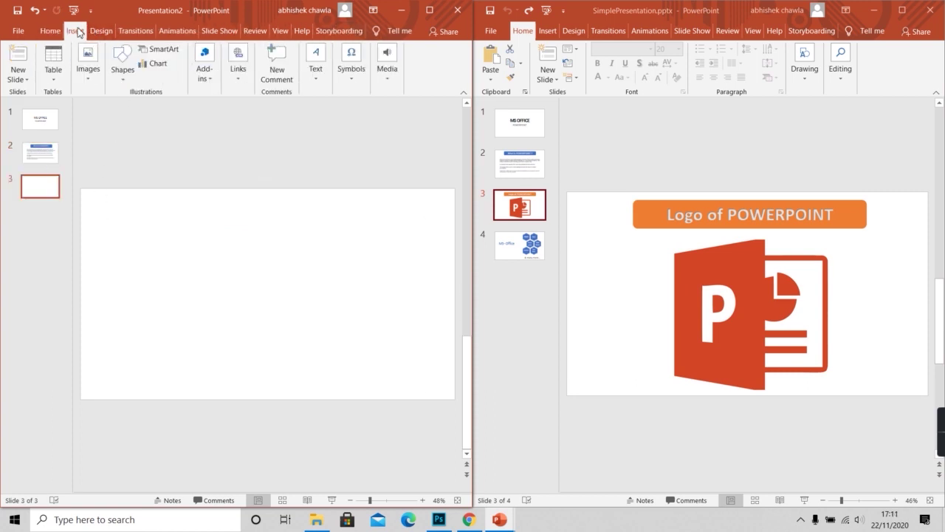
Step: Draw a wide orange rectangle with no outline across the top of slide 3
{"action": "left_click", "coordinate": [124, 74]}
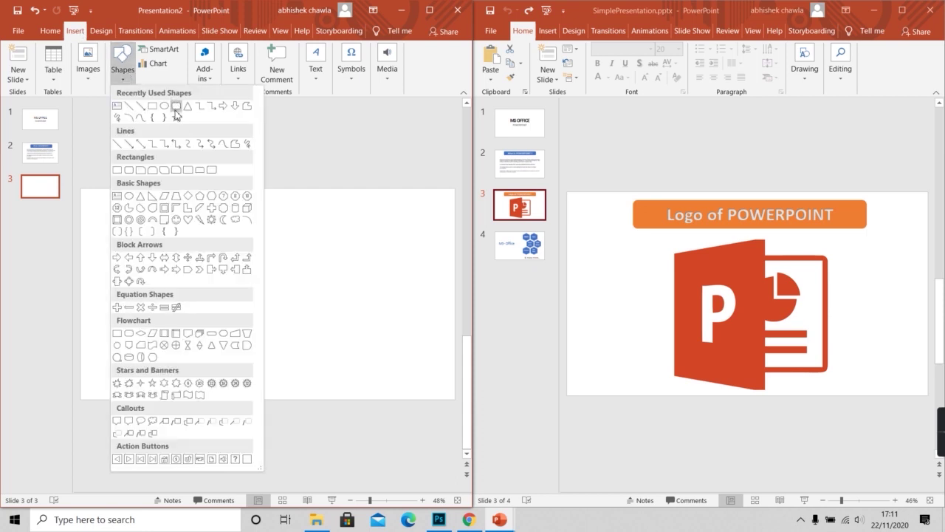
{"action": "left_click", "coordinate": [176, 107]}
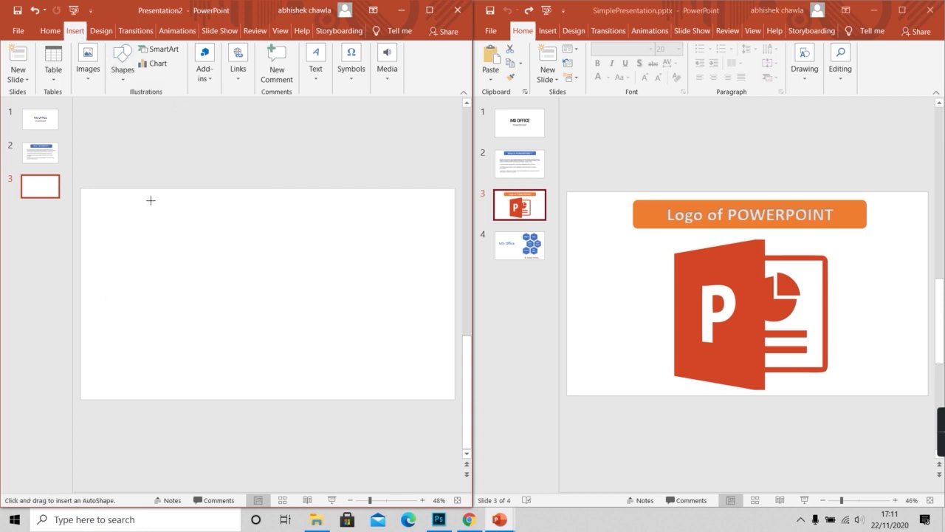
{"action": "left_click_drag", "start_coordinate": [151, 200], "coordinate": [404, 230]}
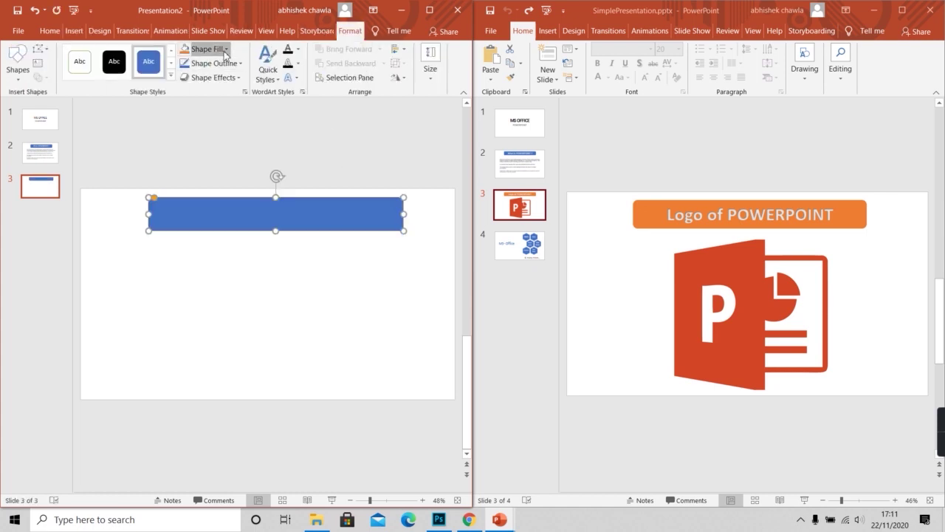
{"action": "left_click", "coordinate": [225, 49]}
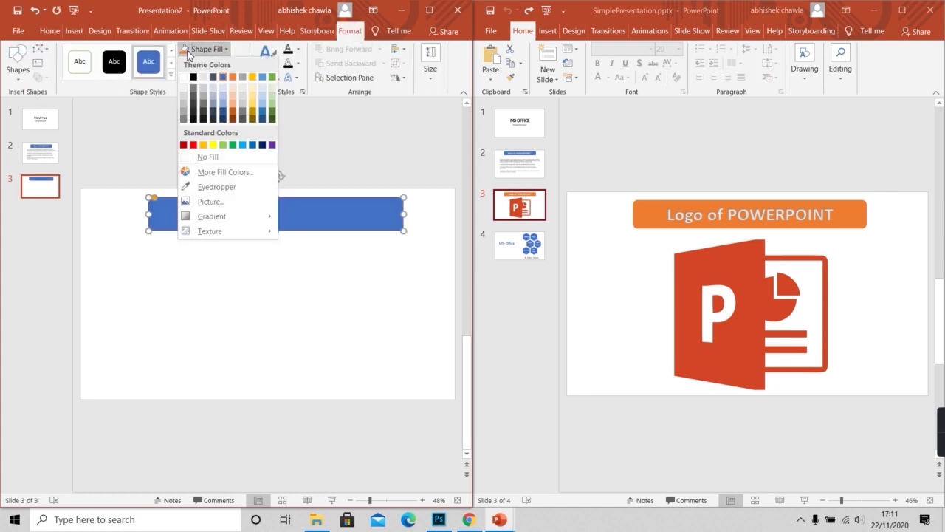
{"action": "left_click", "coordinate": [233, 77]}
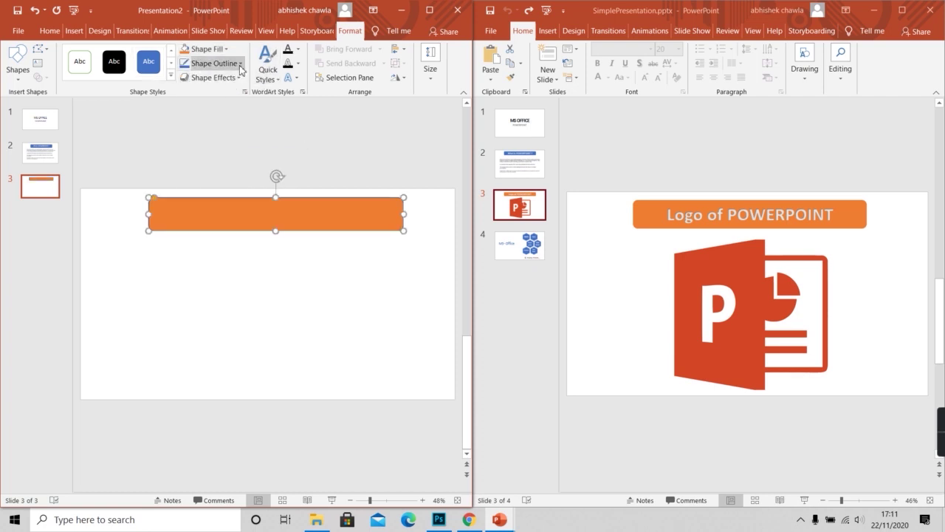
{"action": "left_click", "coordinate": [239, 65]}
{"action": "left_click", "coordinate": [231, 171]}
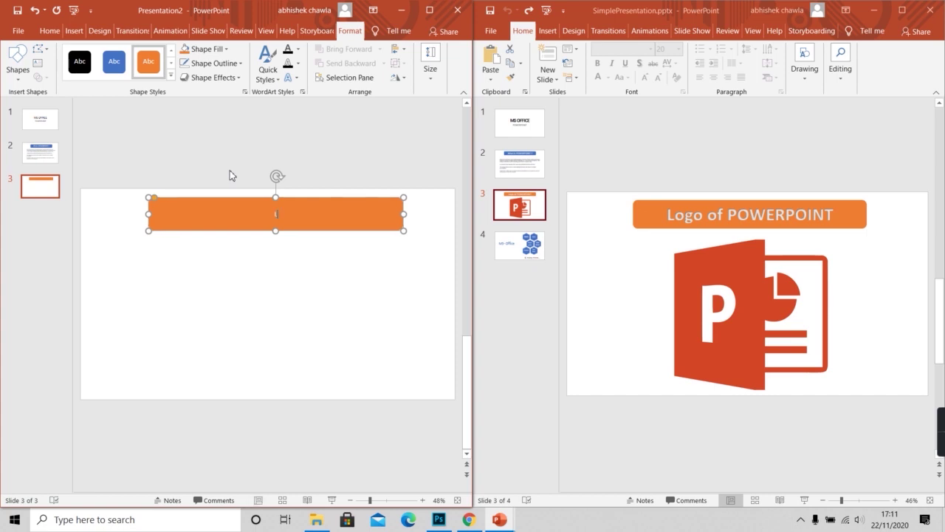
Step: Write 'Logo of POWERPOINT' in the orange bar at 48 pt
{"action": "type", "text": "Logo of "}
{"action": "type", "text": "POW"}
{"action": "type", "text": "ERPOINT"}
{"action": "key", "text": "ctrl+a"}
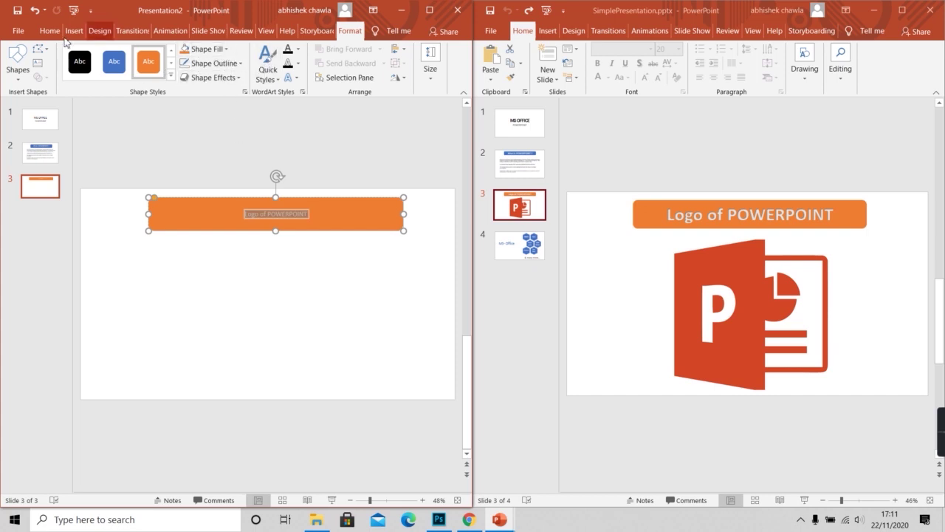
{"action": "left_click", "coordinate": [51, 31]}
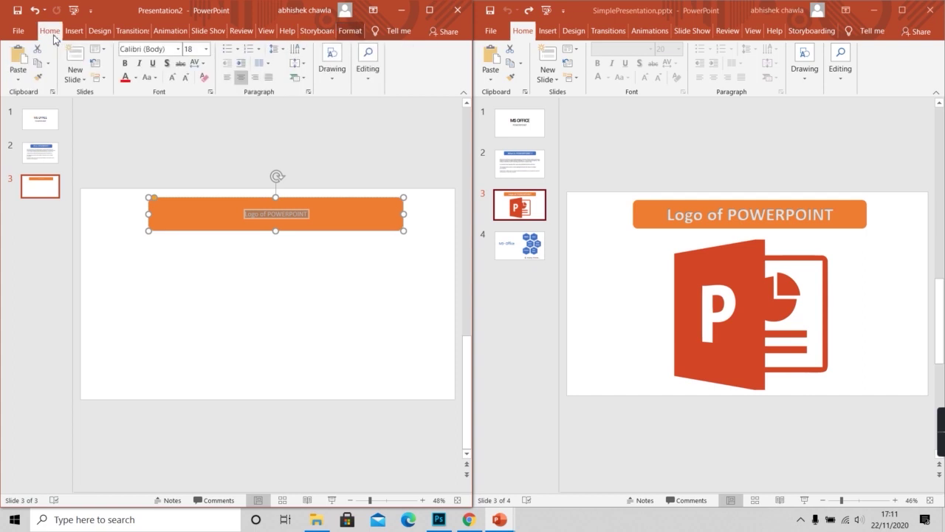
{"action": "left_click", "coordinate": [205, 49]}
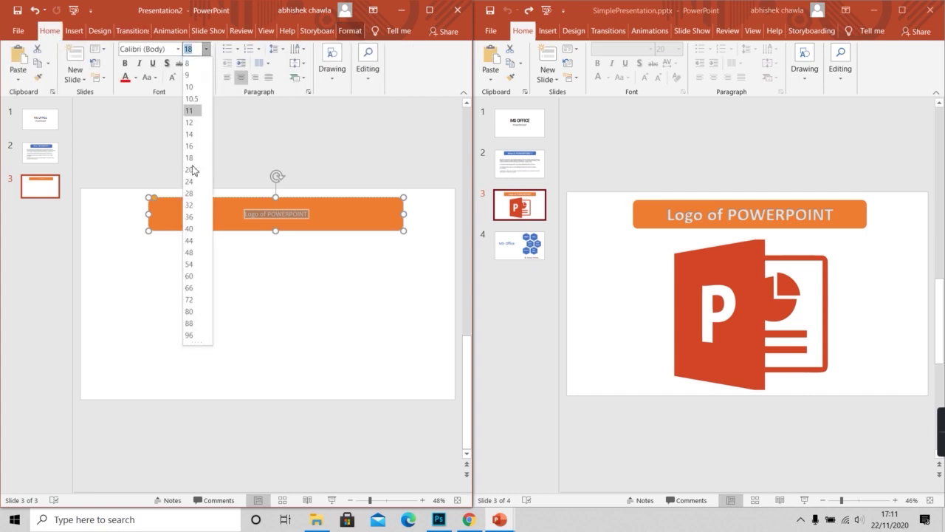
{"action": "left_click", "coordinate": [195, 254]}
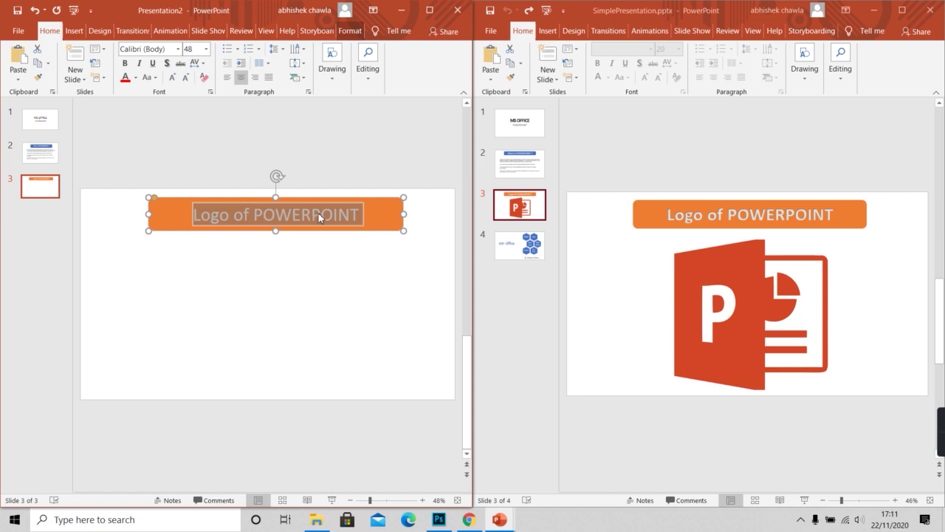
{"action": "left_click", "coordinate": [360, 270]}
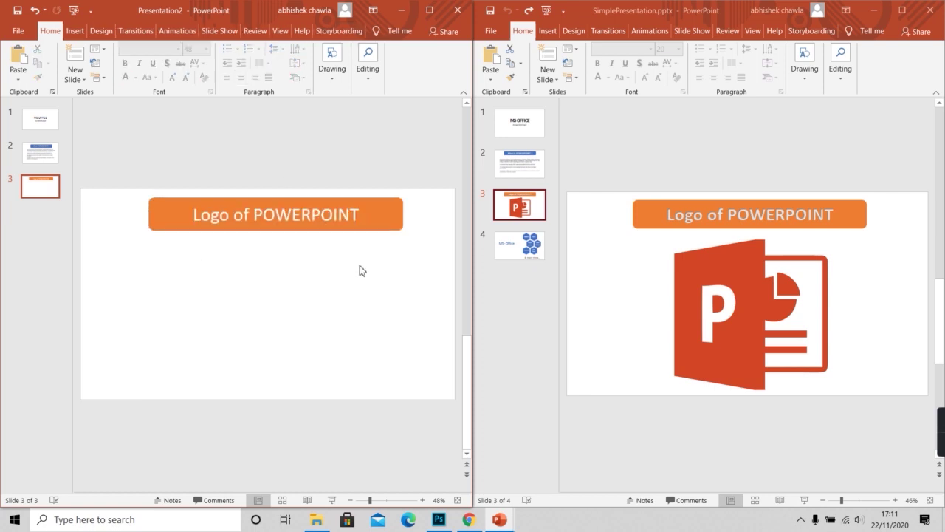
Step: Insert the png-transparent PowerPoint logo from E:\you tube\powerpoint onto slide 3
{"action": "left_click", "coordinate": [75, 32]}
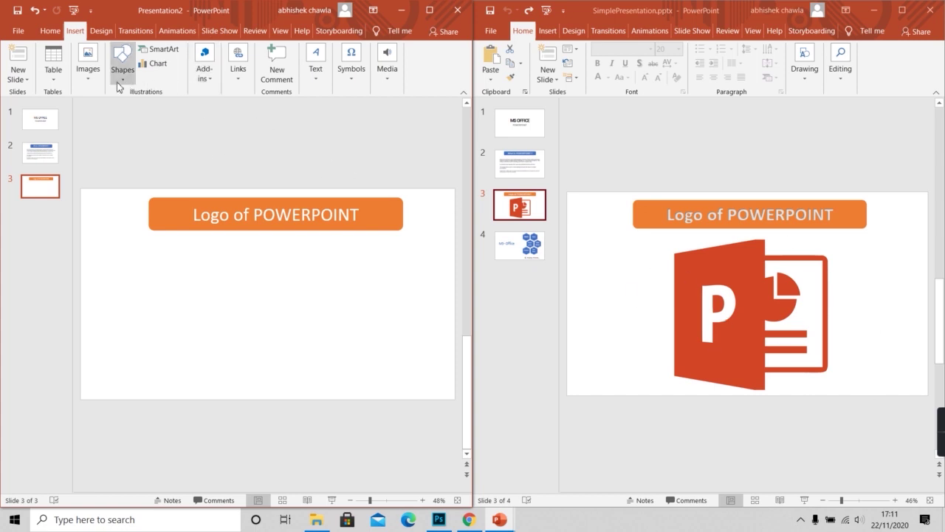
{"action": "left_click", "coordinate": [88, 81]}
{"action": "left_click", "coordinate": [89, 118]}
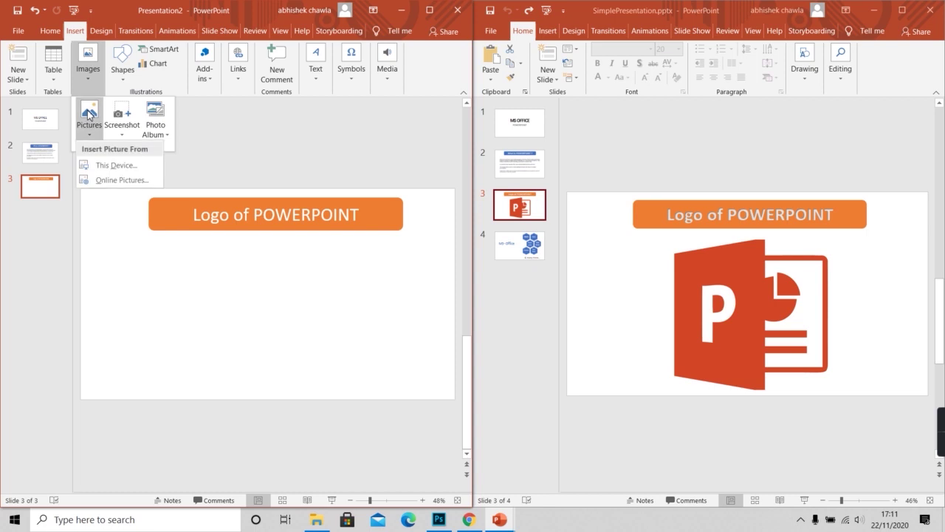
{"action": "left_click", "coordinate": [112, 166]}
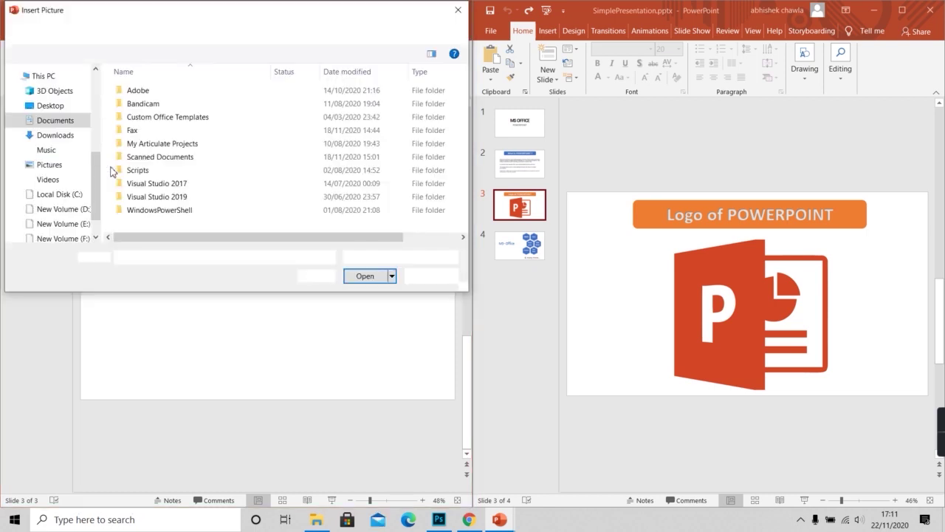
{"action": "left_click", "coordinate": [63, 224]}
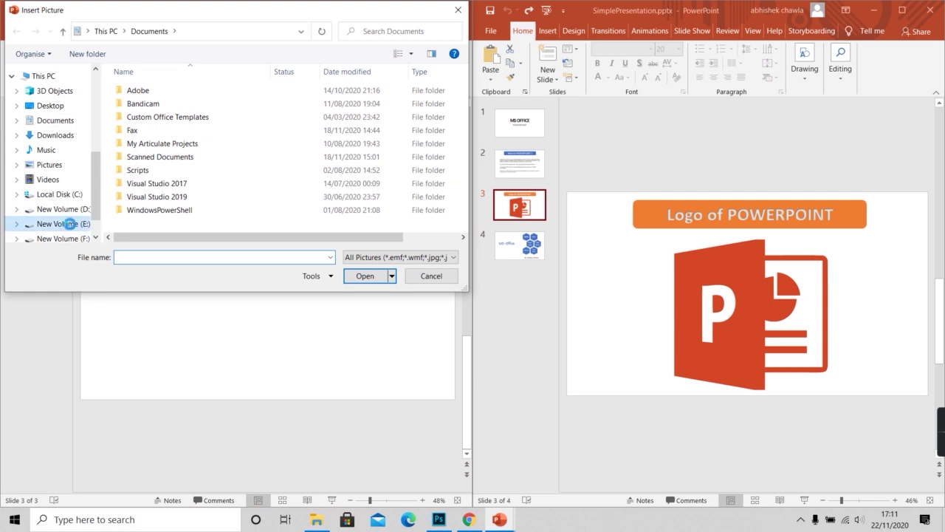
{"action": "scroll", "coordinate": [397, 204], "scroll_direction": "down", "scroll_amount": 1}
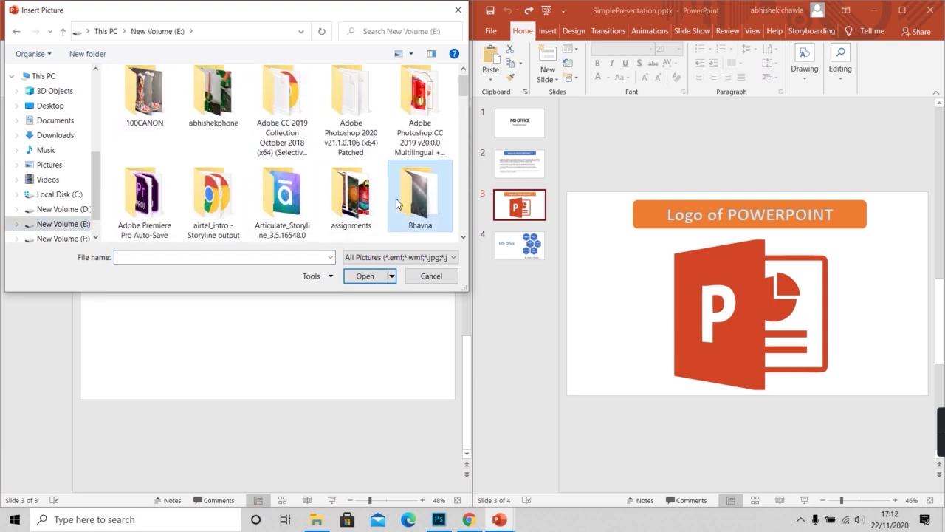
{"action": "scroll", "coordinate": [396, 204], "scroll_direction": "down", "scroll_amount": 5}
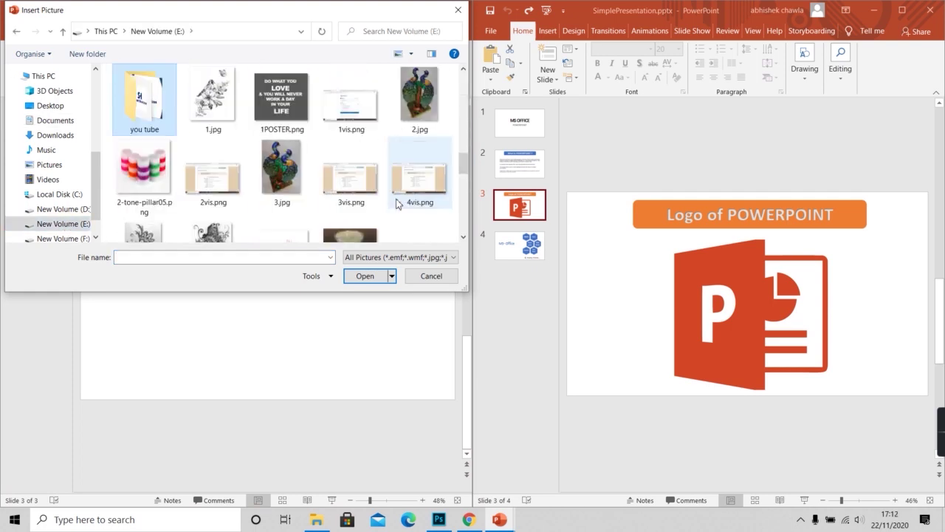
{"action": "double_click", "coordinate": [145, 105]}
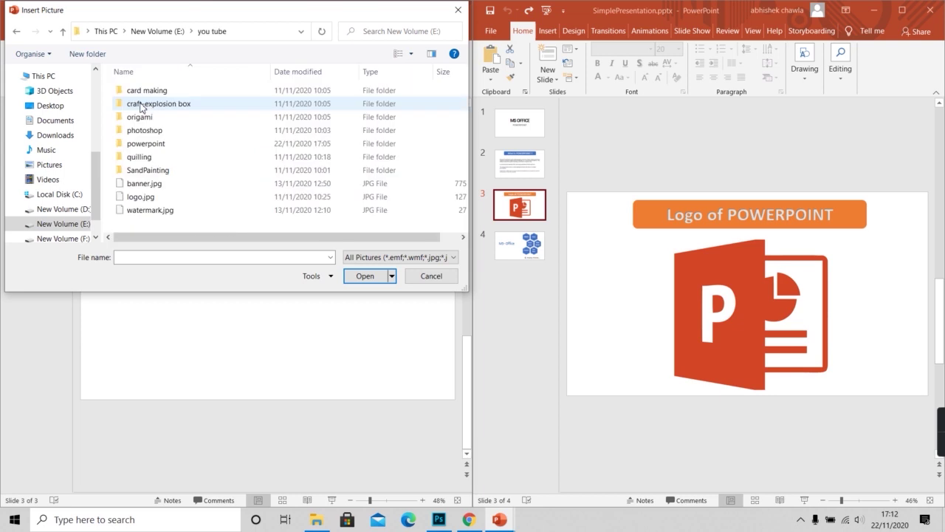
{"action": "double_click", "coordinate": [164, 144]}
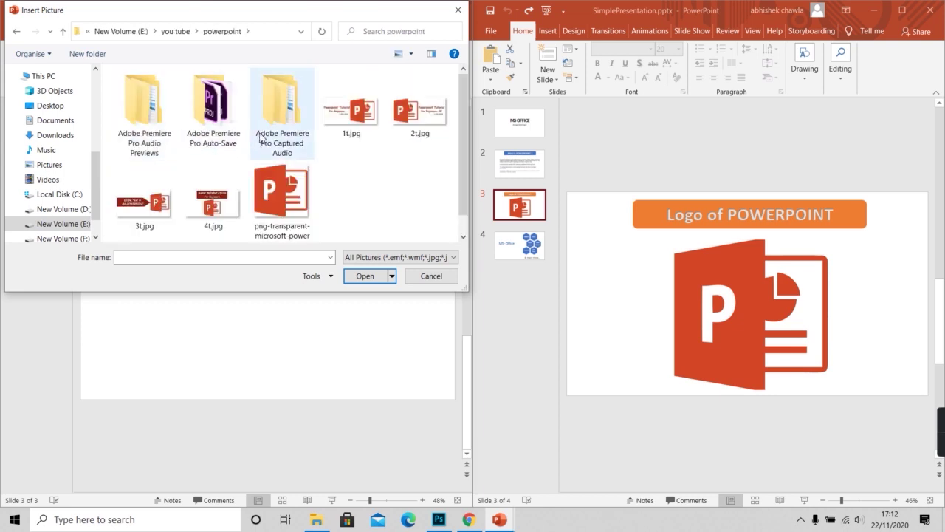
{"action": "left_click", "coordinate": [287, 194]}
{"action": "left_click", "coordinate": [366, 277]}
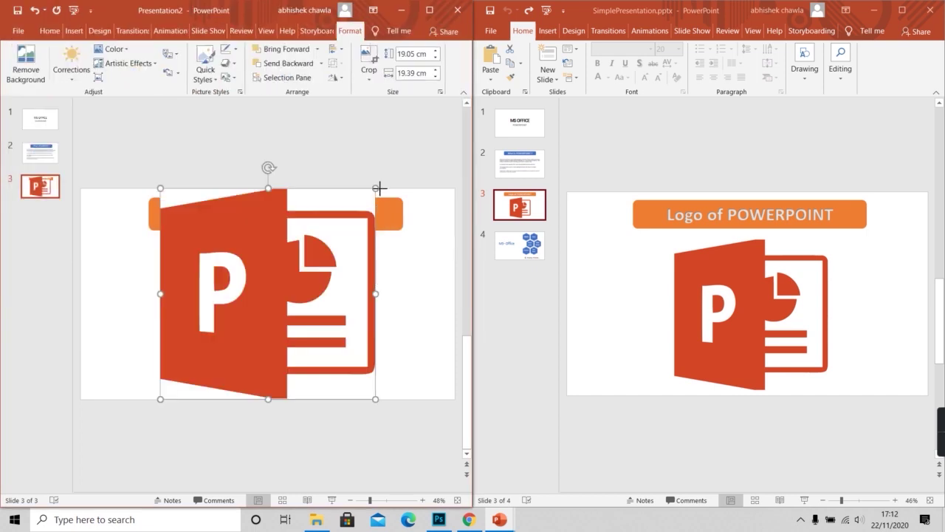
Step: Resize the logo smaller and centre it beneath the orange 'Logo of POWERPOINT' bar
{"action": "left_click_drag", "start_coordinate": [376, 188], "coordinate": [331, 232]}
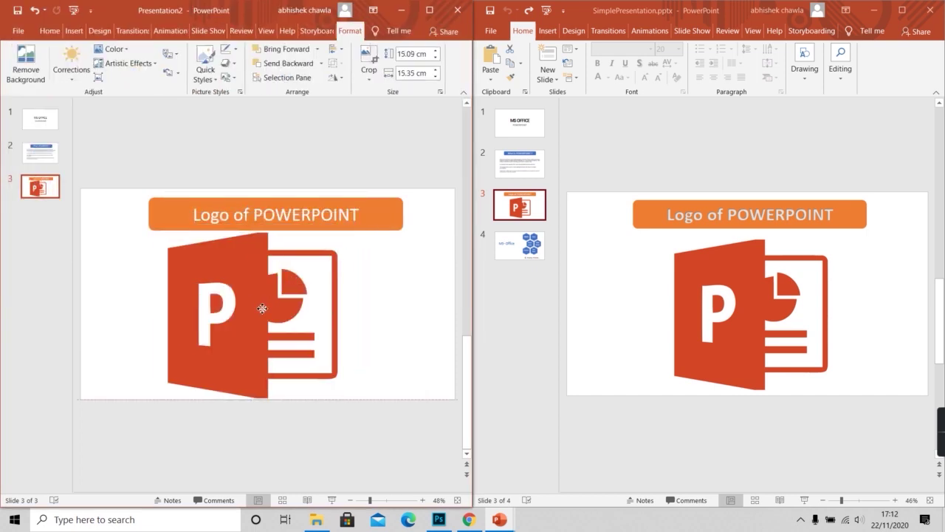
{"action": "left_click_drag", "start_coordinate": [248, 309], "coordinate": [270, 309]}
{"action": "left_click_drag", "start_coordinate": [353, 233], "coordinate": [334, 252]}
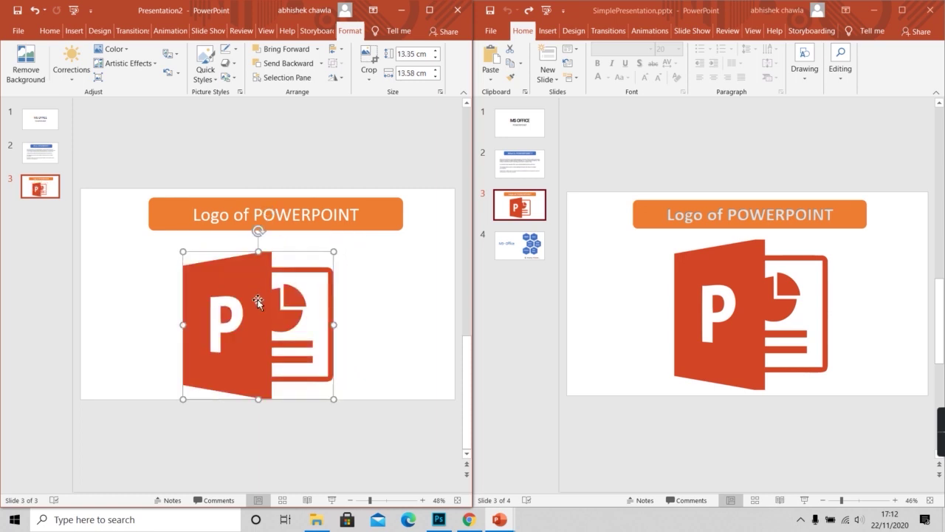
{"action": "left_click_drag", "start_coordinate": [258, 302], "coordinate": [265, 304]}
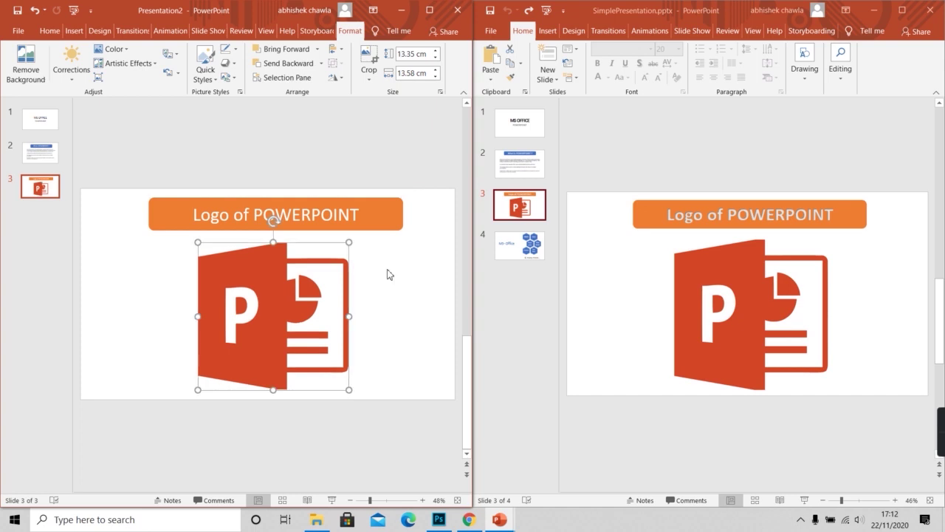
{"action": "left_click", "coordinate": [512, 257]}
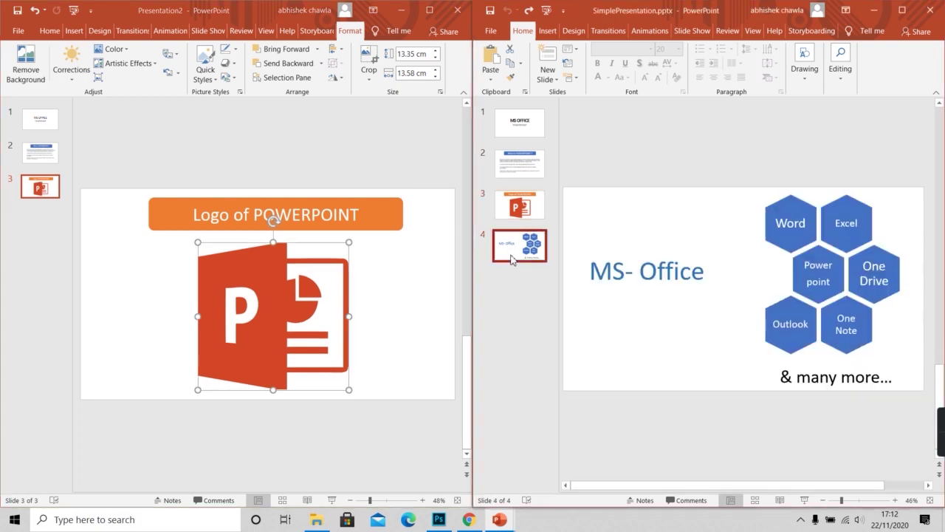
Step: Add a fourth slide to the new deck and delete both its placeholders
{"action": "left_click", "coordinate": [53, 194]}
{"action": "key", "text": "ctrl+m"}
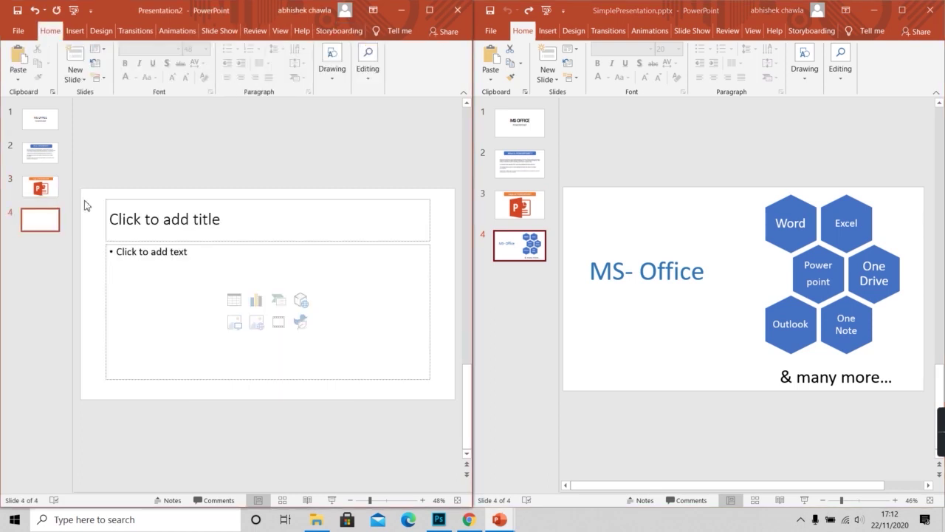
{"action": "key", "text": "ctrl+a"}
{"action": "key", "text": "Delete"}
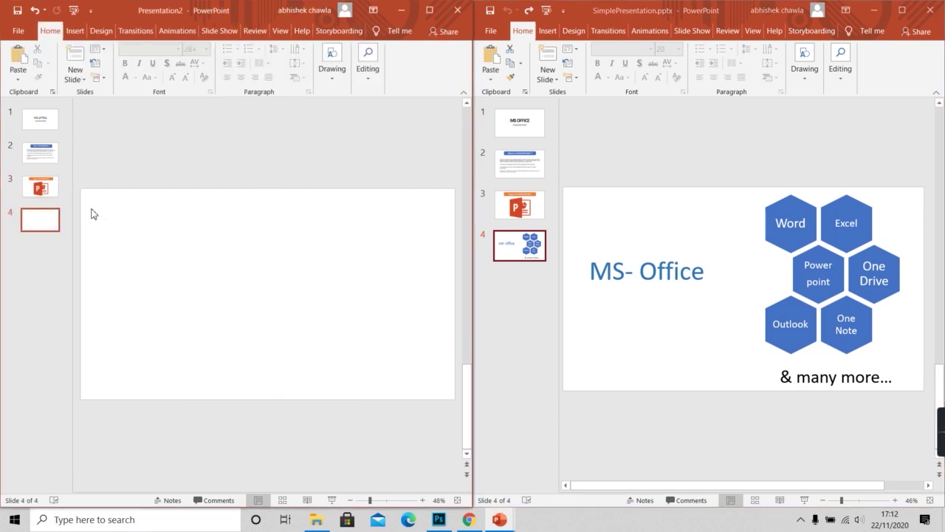
{"action": "key", "text": "ctrl+z"}
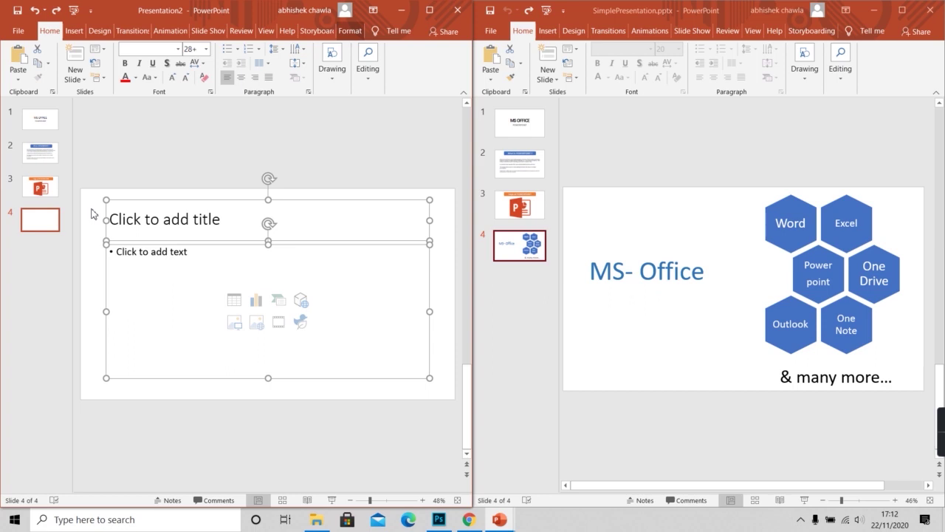
{"action": "key", "text": "Delete"}
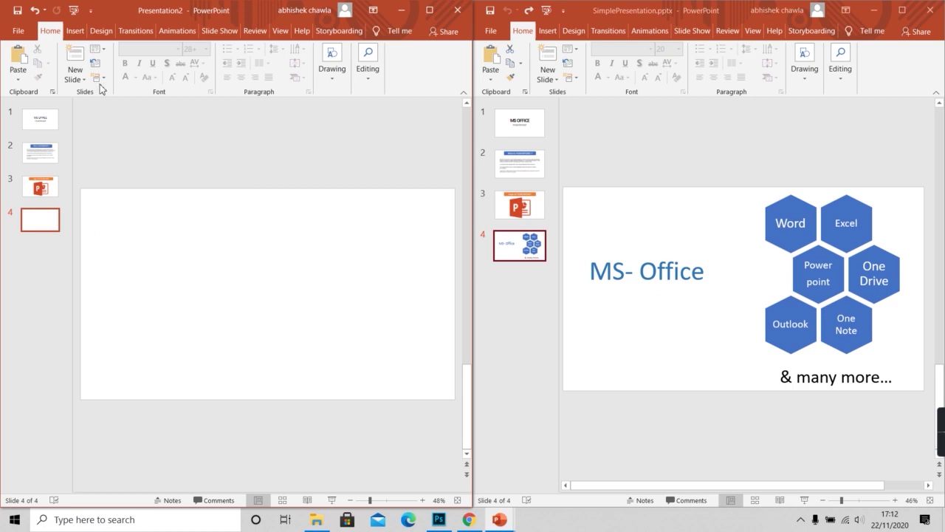
Step: Add a text box reading 'MS - OFFICE' at 60 pt on slide 4's left
{"action": "left_click", "coordinate": [76, 31]}
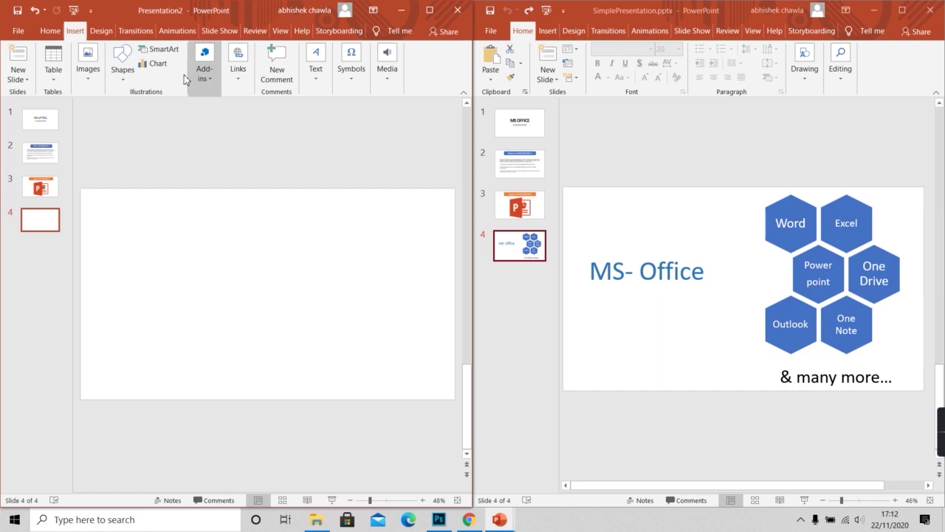
{"action": "left_click", "coordinate": [316, 74]}
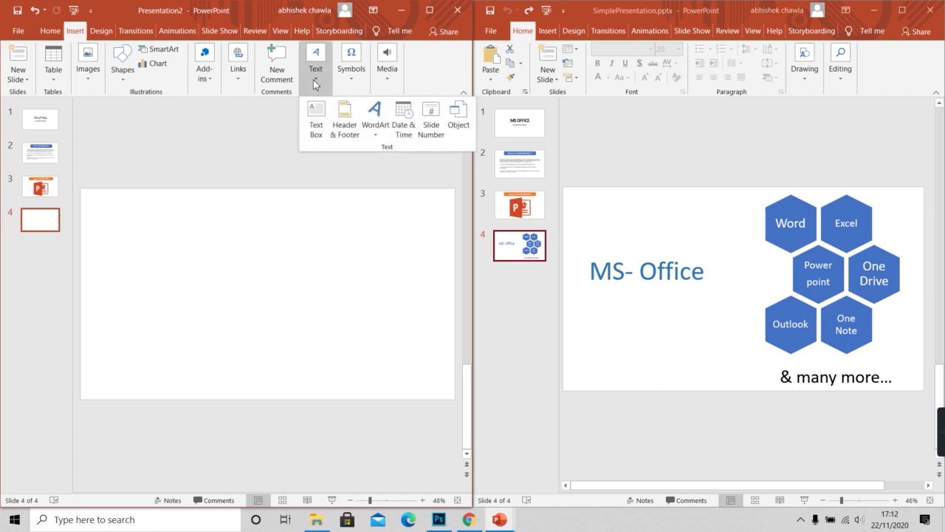
{"action": "left_click", "coordinate": [315, 118]}
{"action": "left_click_drag", "start_coordinate": [97, 271], "coordinate": [236, 303]}
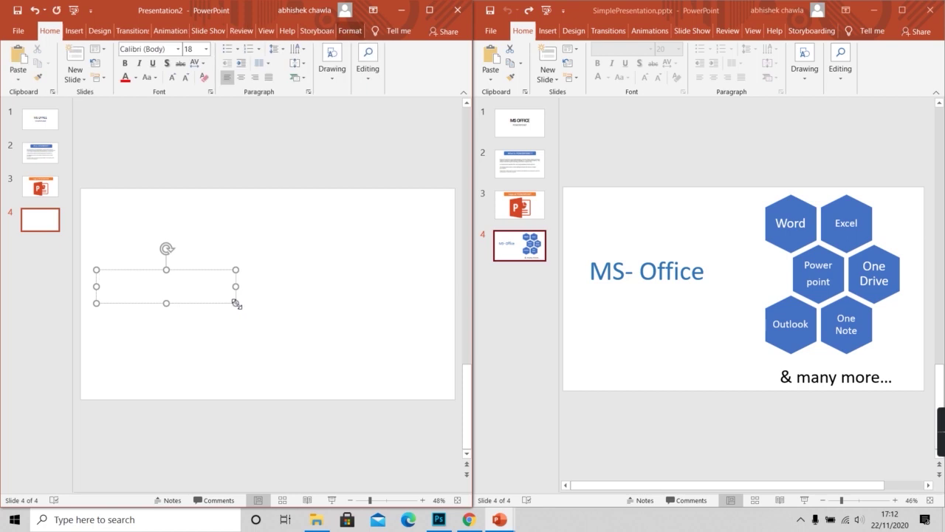
{"action": "type", "text": "MS - "}
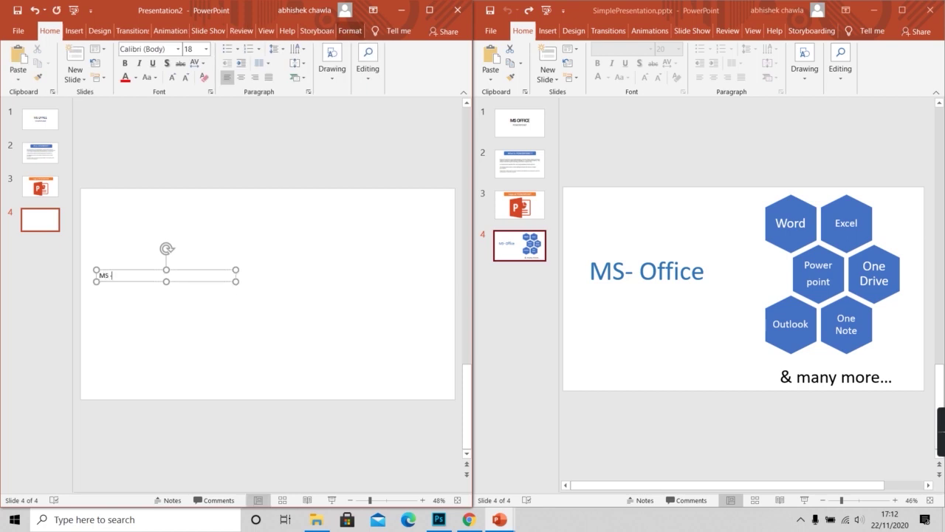
{"action": "type", "text": "OFFI"}
{"action": "key", "text": "ctrl+a"}
{"action": "left_click", "coordinate": [206, 49]}
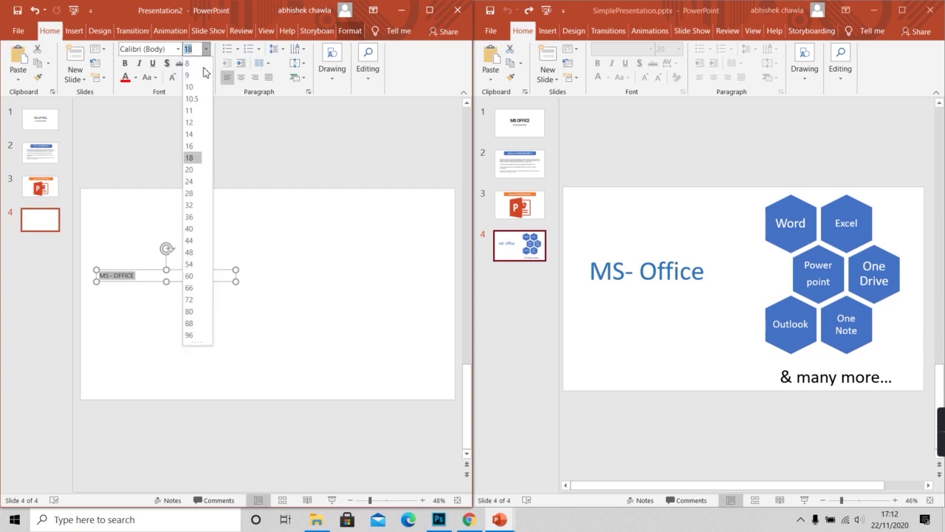
{"action": "left_click", "coordinate": [198, 275]}
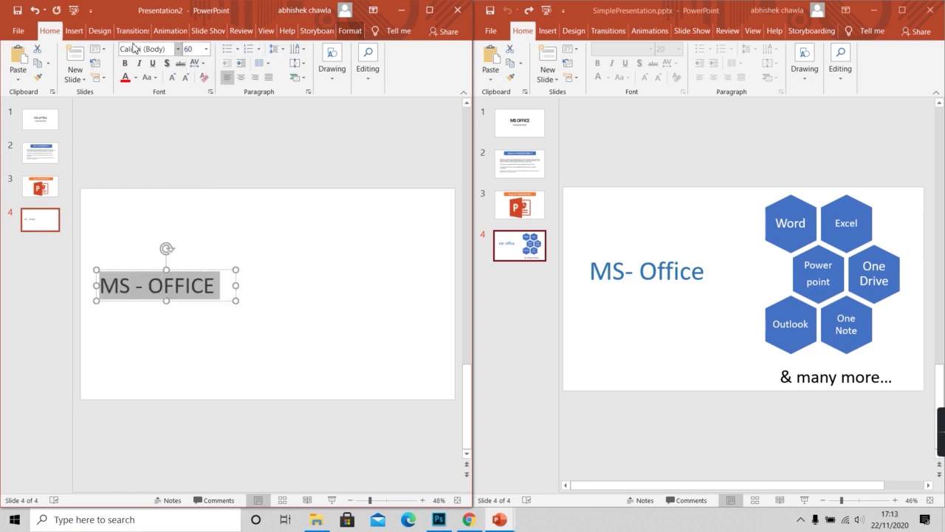
{"action": "left_click", "coordinate": [358, 32]}
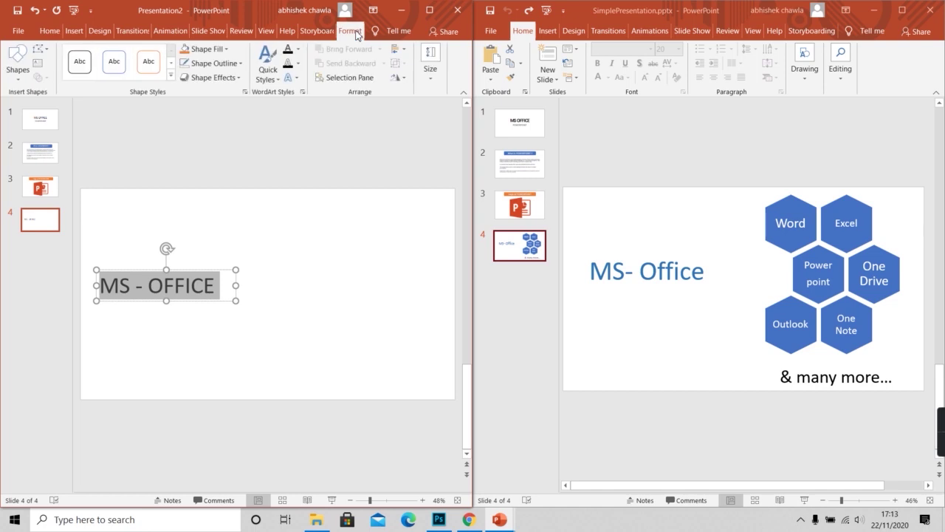
Step: Make the slide 4 heading text blue
{"action": "left_click", "coordinate": [221, 49]}
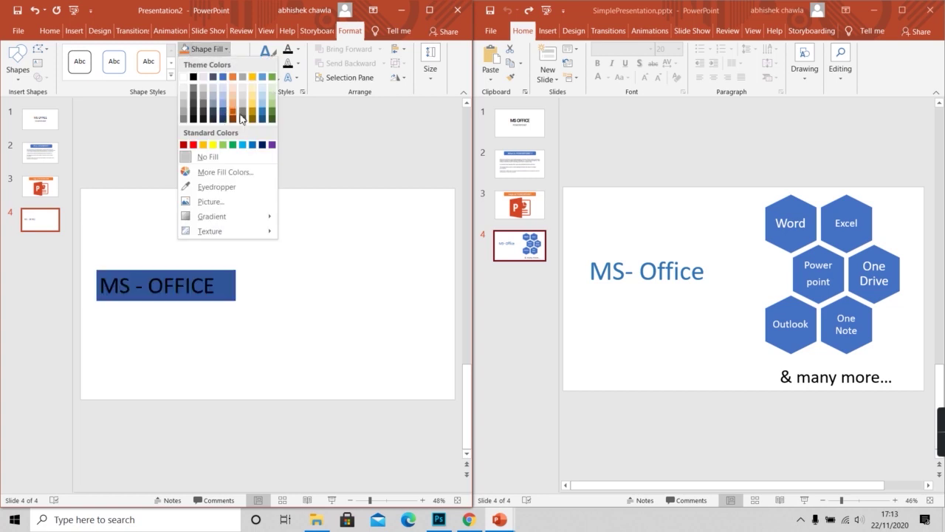
{"action": "left_click", "coordinate": [323, 110]}
{"action": "left_click", "coordinate": [299, 51]}
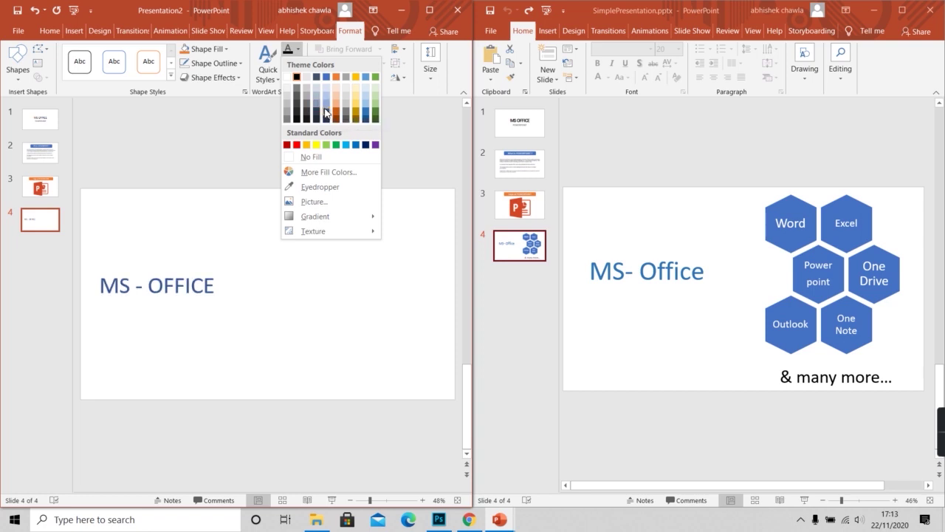
{"action": "left_click", "coordinate": [357, 148]}
{"action": "left_click", "coordinate": [237, 143]}
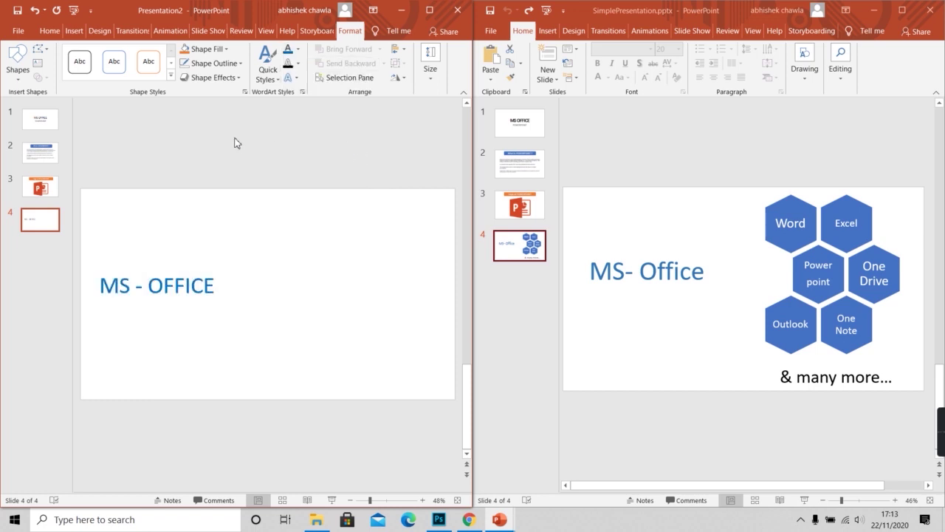
Step: Change the heading wording from 'MS - OFFICE' to 'MS - Office'
{"action": "left_click", "coordinate": [214, 285]}
{"action": "key", "text": "BackSpace"}
{"action": "key", "text": "BackSpace"}
{"action": "key", "text": "BackSpace"}
{"action": "key", "text": "BackSpace"}
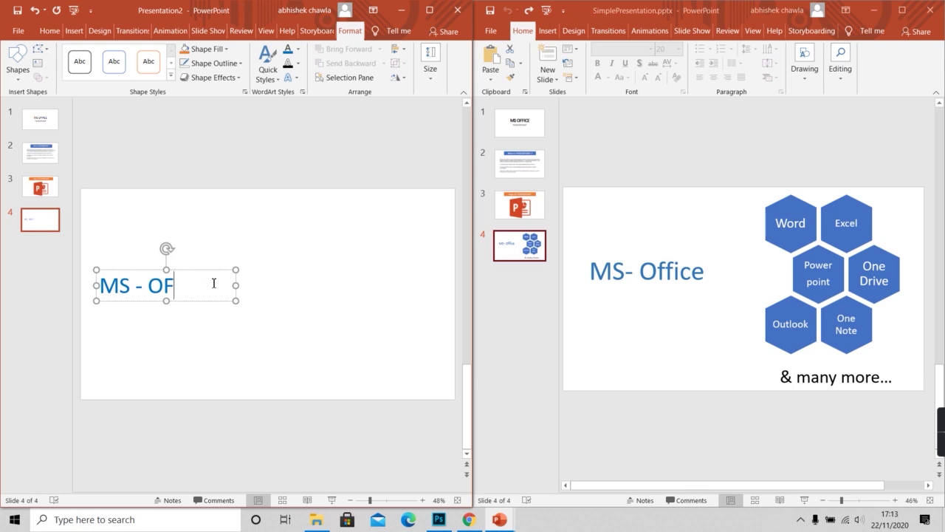
{"action": "key", "text": "BackSpace"}
{"action": "type", "text": "ffice"}
Step: Insert an Alternating Hexagons SmartArt graphic onto slide 4
{"action": "left_click", "coordinate": [296, 338]}
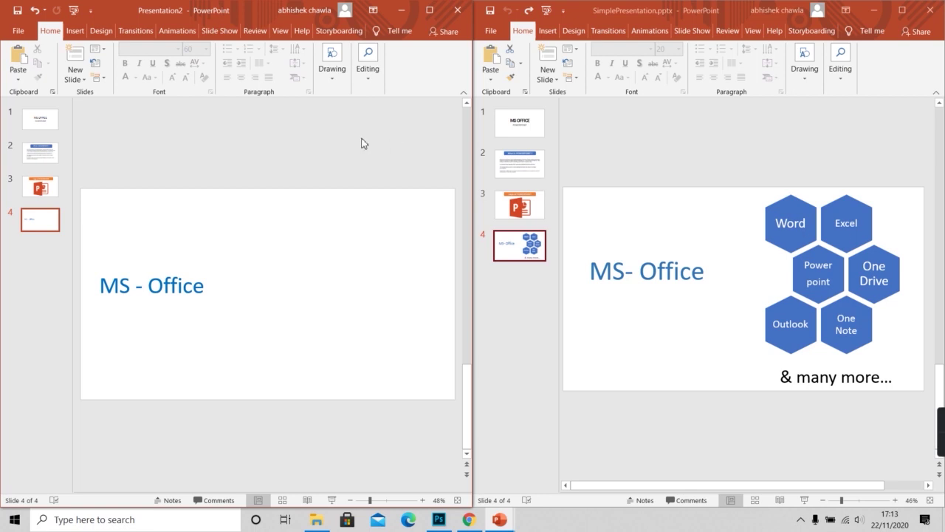
{"action": "left_click", "coordinate": [71, 33]}
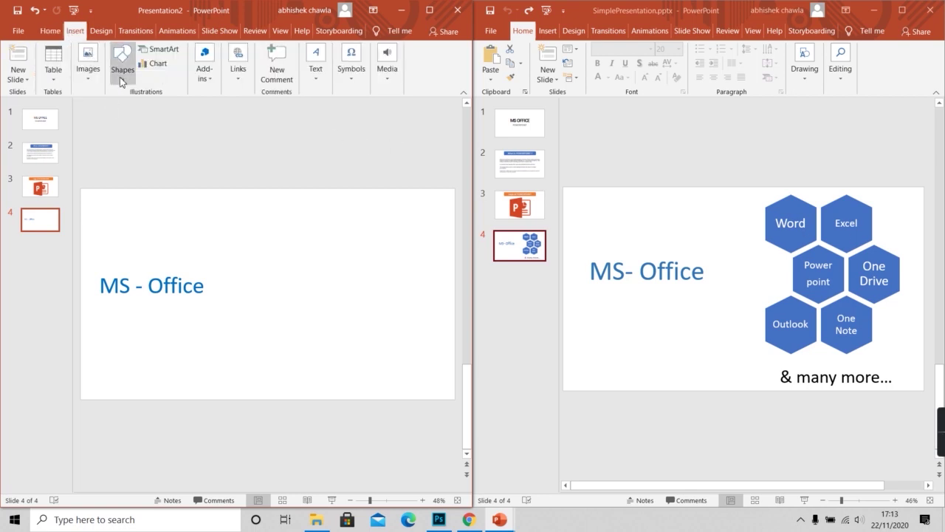
{"action": "left_click", "coordinate": [164, 50]}
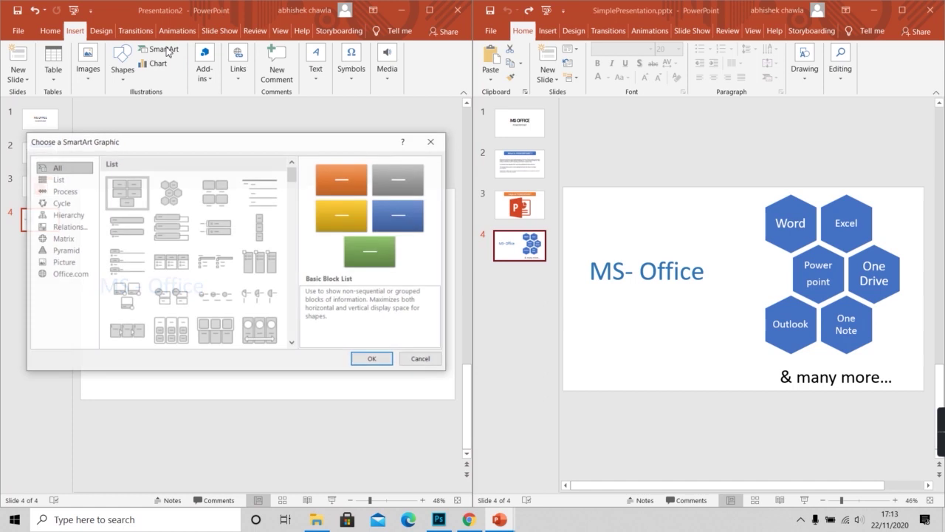
{"action": "left_click", "coordinate": [178, 195]}
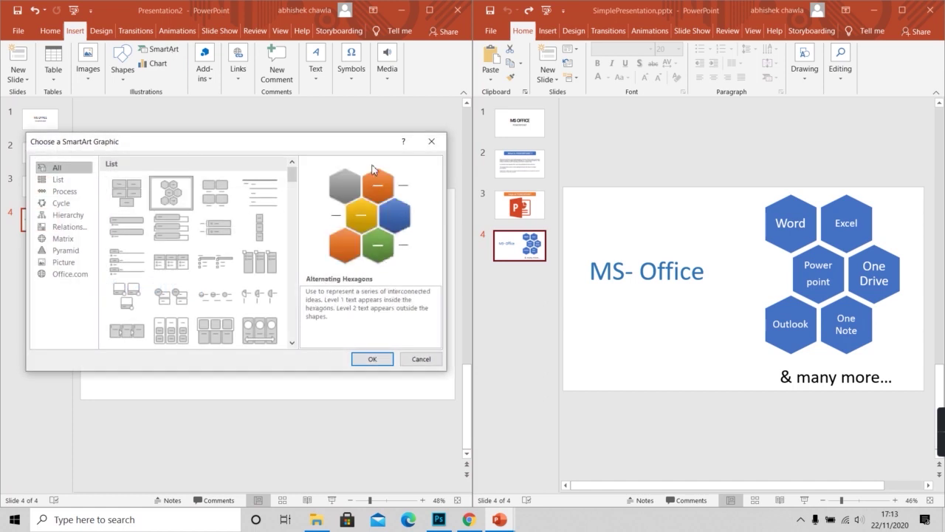
{"action": "left_click", "coordinate": [372, 359]}
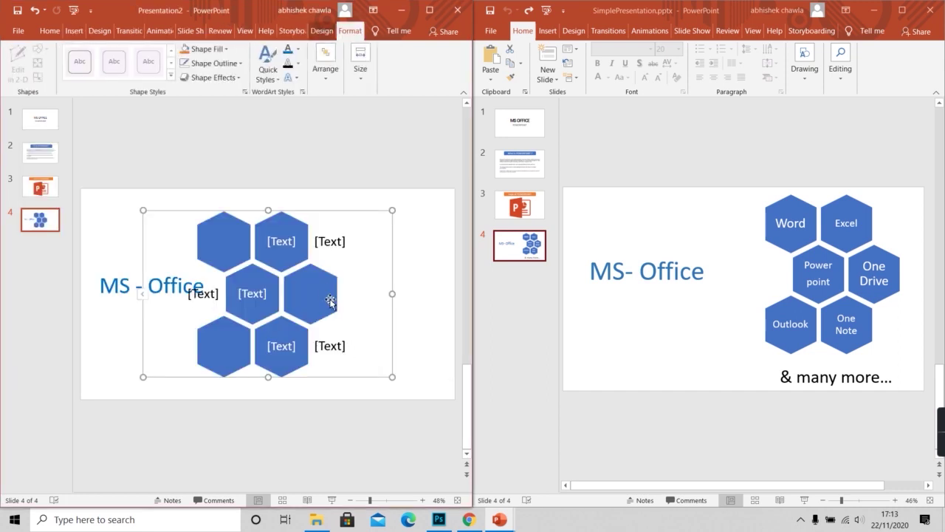
Step: Move the hexagon graphic to the right side of slide 4, beside the heading
{"action": "mouse_move", "coordinate": [317, 299]}
{"action": "left_mouse_down"}
{"action": "mouse_move", "coordinate": [335, 303]}
{"action": "mouse_move", "coordinate": [318, 307]}
{"action": "left_mouse_up"}
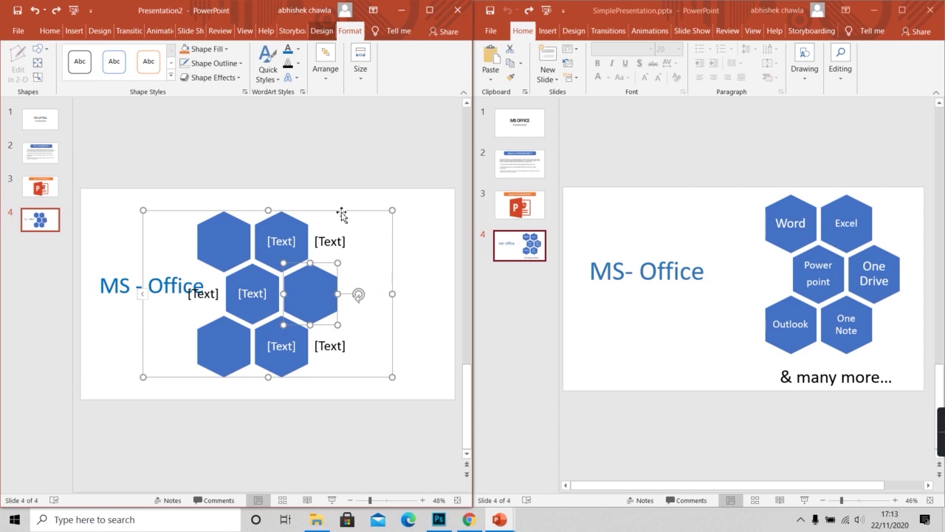
{"action": "left_click_drag", "start_coordinate": [345, 212], "coordinate": [408, 206]}
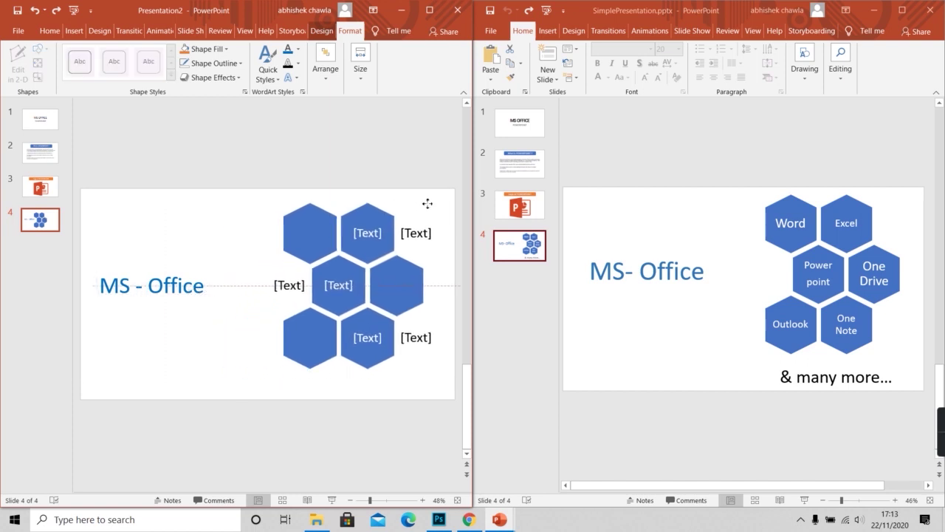
{"action": "left_click_drag", "start_coordinate": [408, 206], "coordinate": [428, 204]}
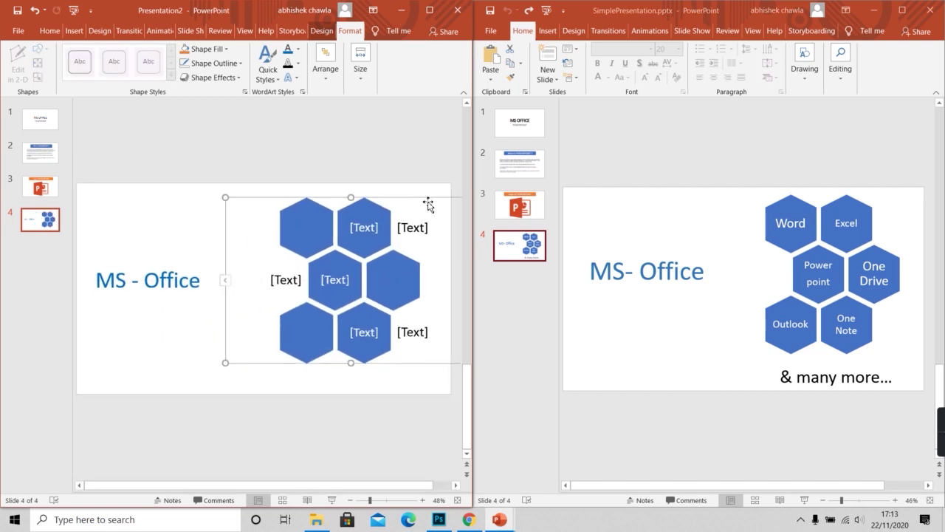
{"action": "left_click", "coordinate": [304, 237]}
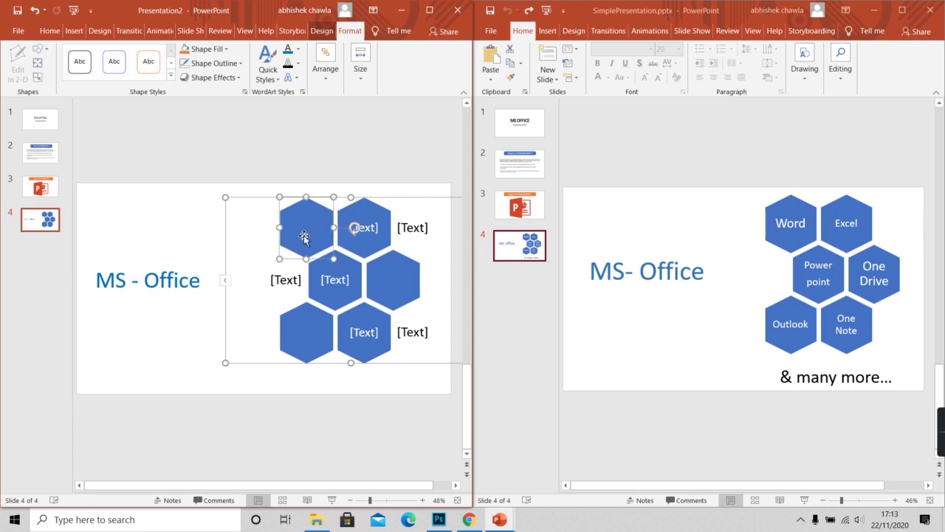
Step: Label the first three hexagons Word, Excel and Powerpoint, deleting an empty side label
{"action": "type", "text": "Wor"}
{"action": "type", "text": "d"}
{"action": "left_click", "coordinate": [374, 230]}
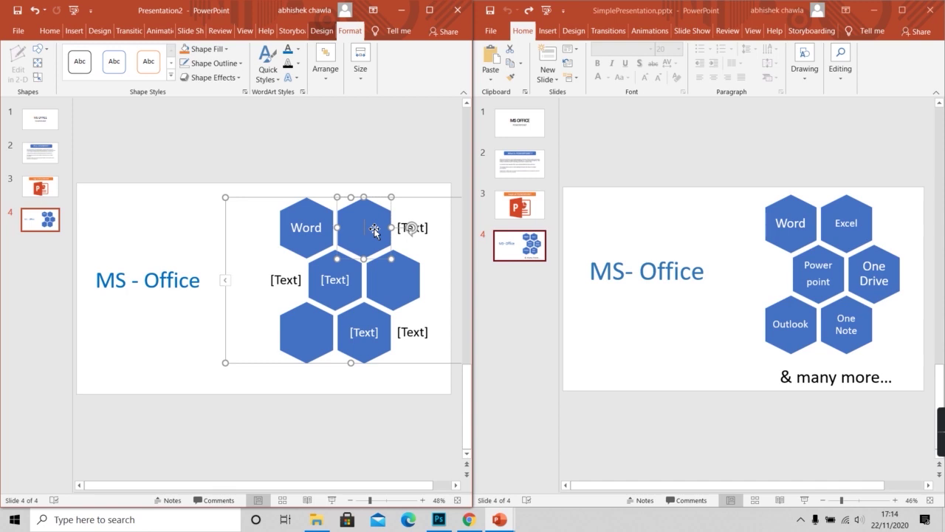
{"action": "type", "text": "Exce"}
{"action": "type", "text": "l"}
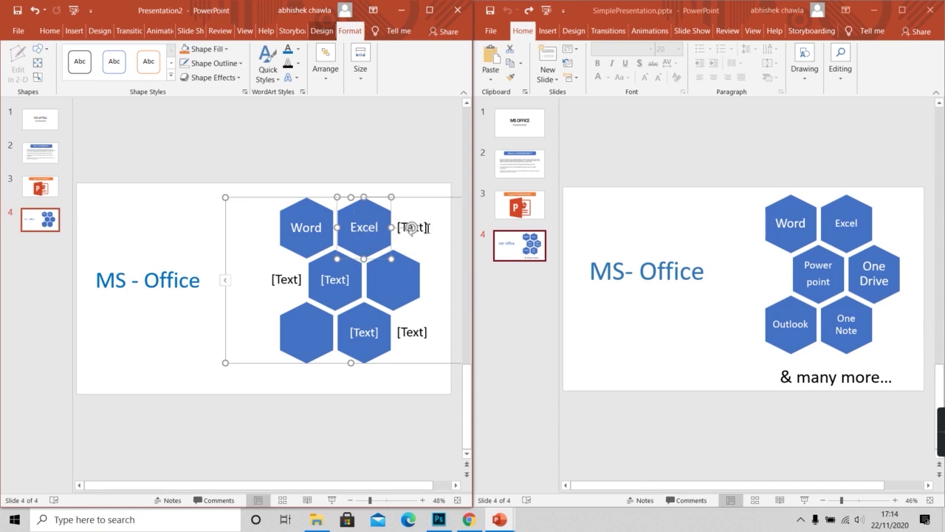
{"action": "left_click", "coordinate": [427, 234]}
{"action": "left_click", "coordinate": [418, 252]}
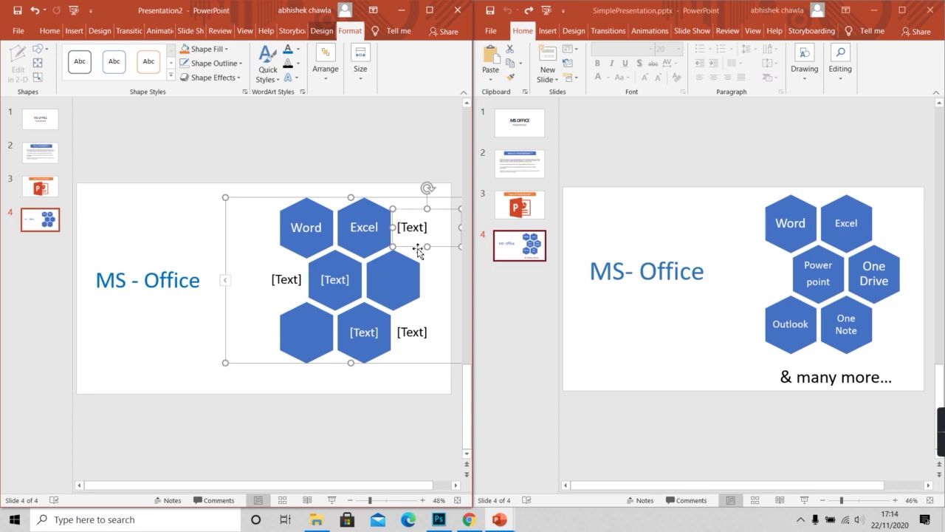
{"action": "left_click", "coordinate": [292, 283]}
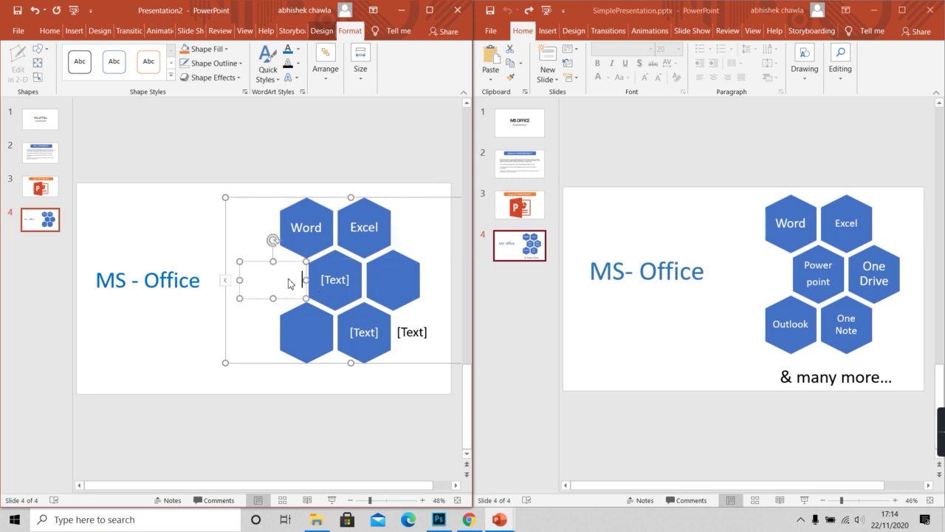
{"action": "key", "text": "Escape"}
{"action": "key", "text": "Delete"}
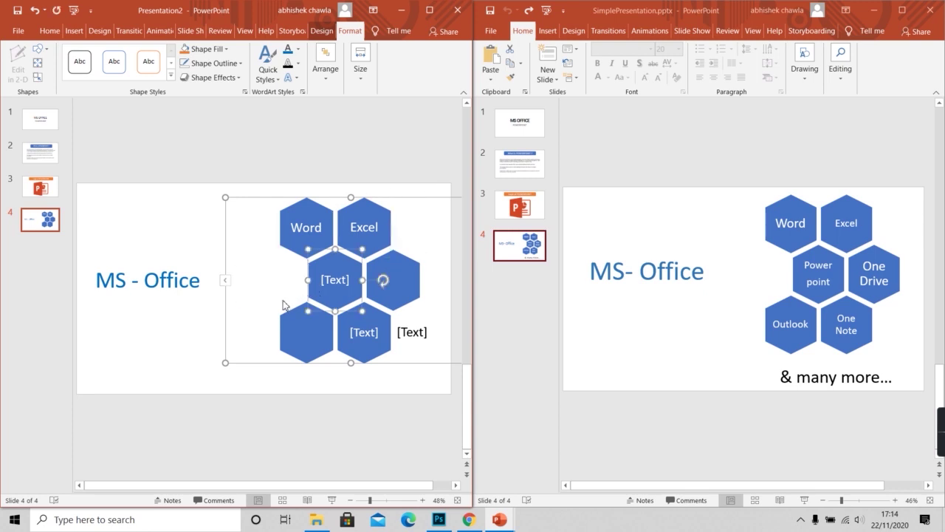
{"action": "left_click", "coordinate": [338, 281]}
{"action": "type", "text": "Powerpoi"}
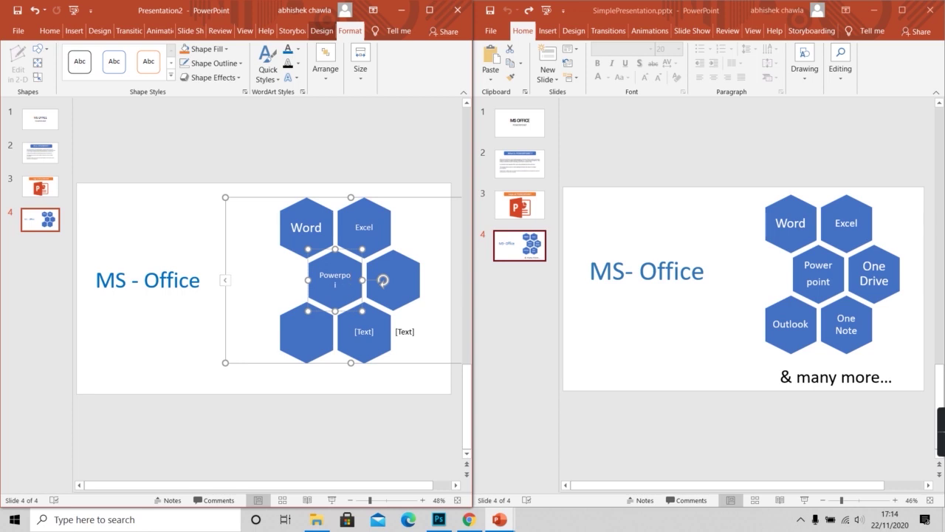
{"action": "type", "text": "nt"}
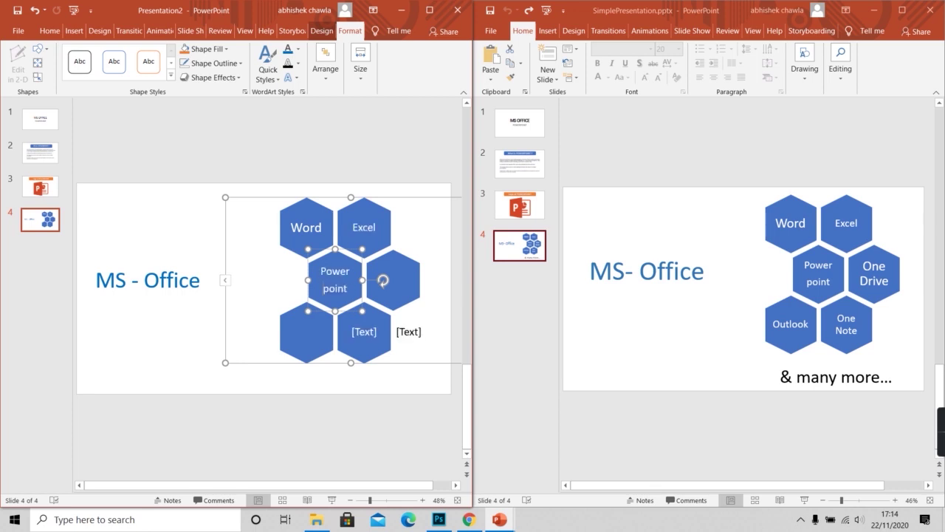
Step: Label the remaining hexagons One Drive, Outlook and One Note, and delete the leftover empty shape
{"action": "left_click", "coordinate": [394, 282]}
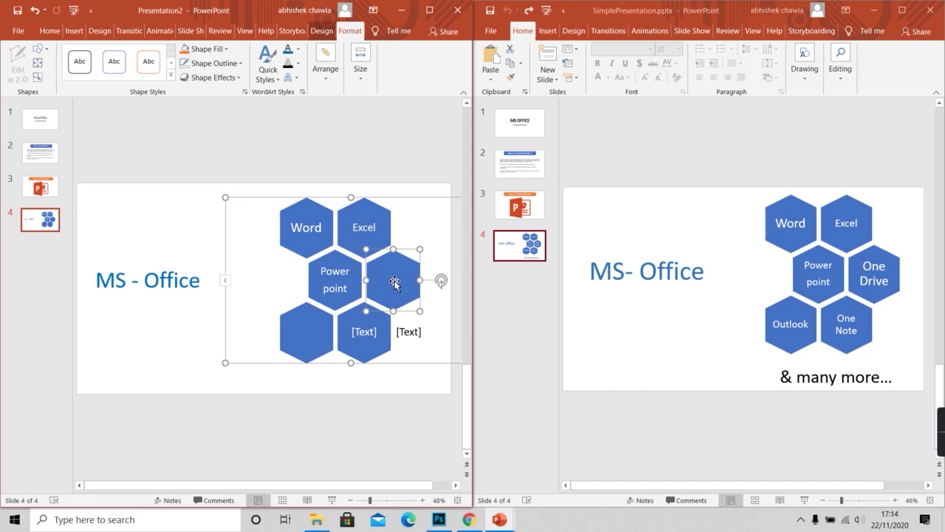
{"action": "type", "text": "One Dr"}
{"action": "type", "text": "ive"}
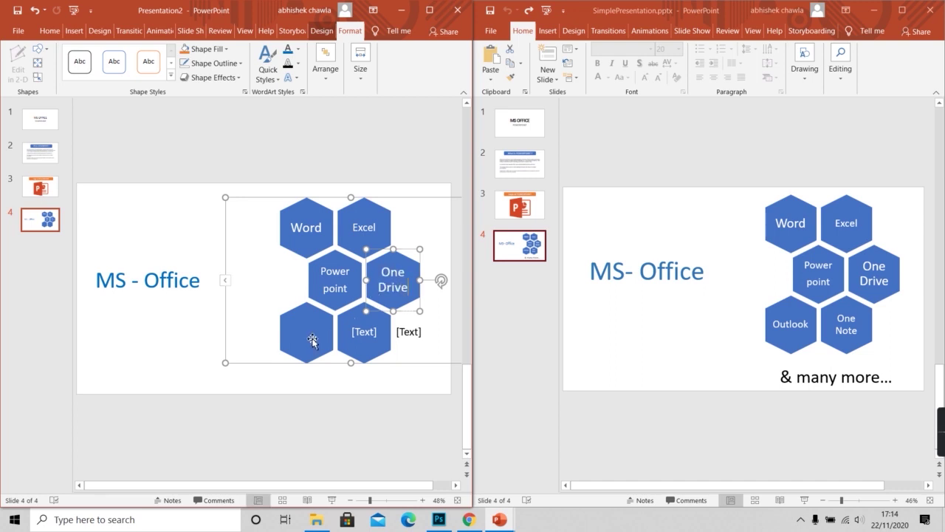
{"action": "left_click", "coordinate": [313, 340]}
{"action": "type", "text": "Ou"}
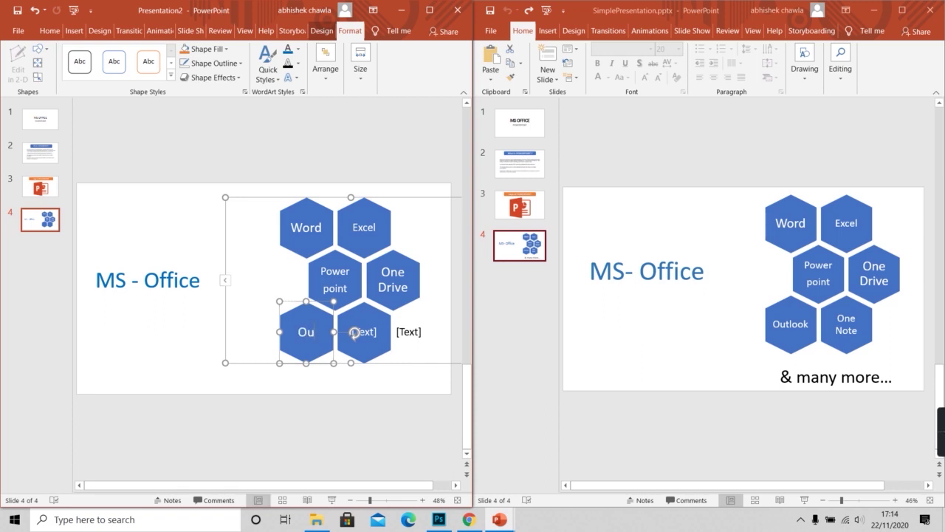
{"action": "type", "text": "tlook"}
{"action": "left_click", "coordinate": [373, 333]}
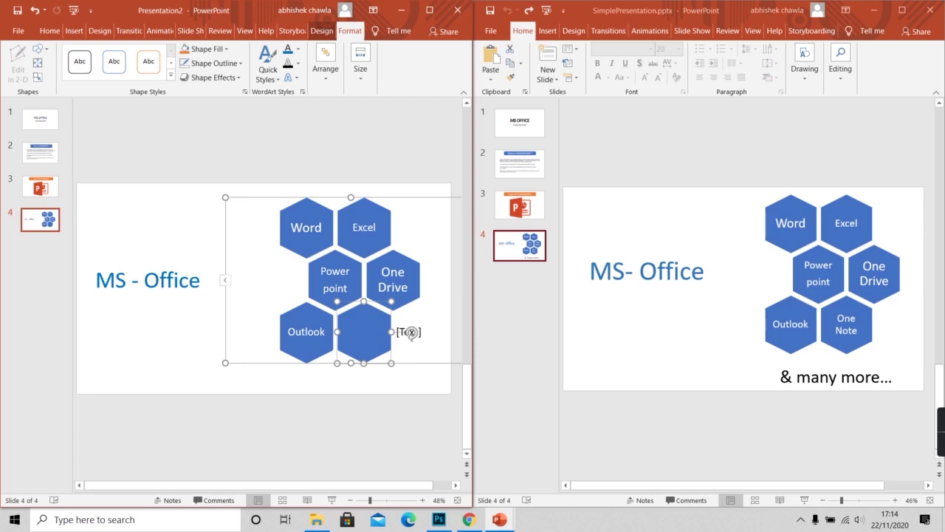
{"action": "type", "text": "One Note"}
{"action": "left_click", "coordinate": [430, 341]}
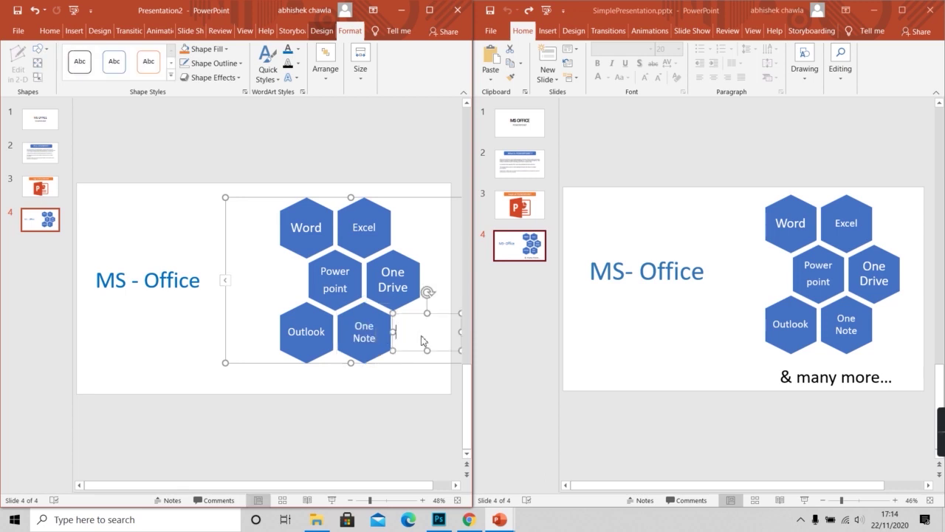
{"action": "key", "text": "Delete"}
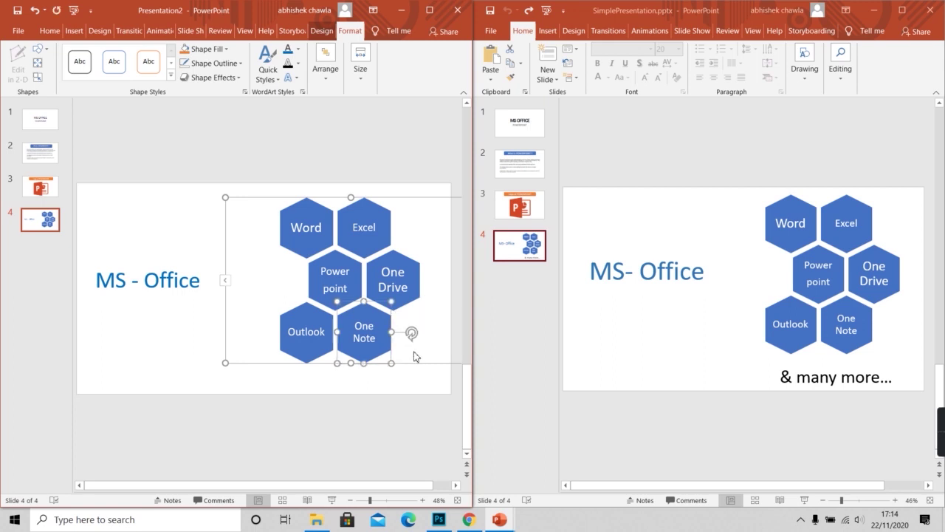
{"action": "left_click", "coordinate": [323, 384]}
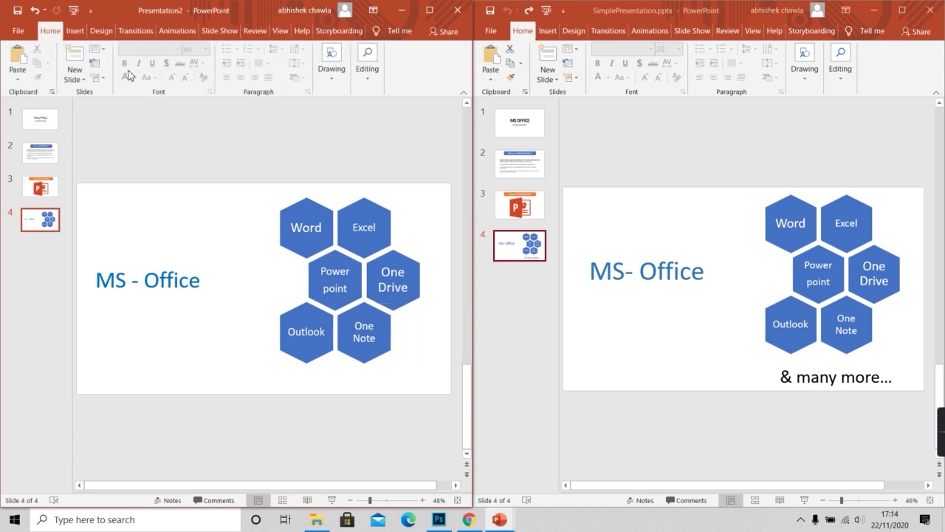
Step: Add a 54 pt '& many more...' text box below the hexagons
{"action": "left_click", "coordinate": [74, 31]}
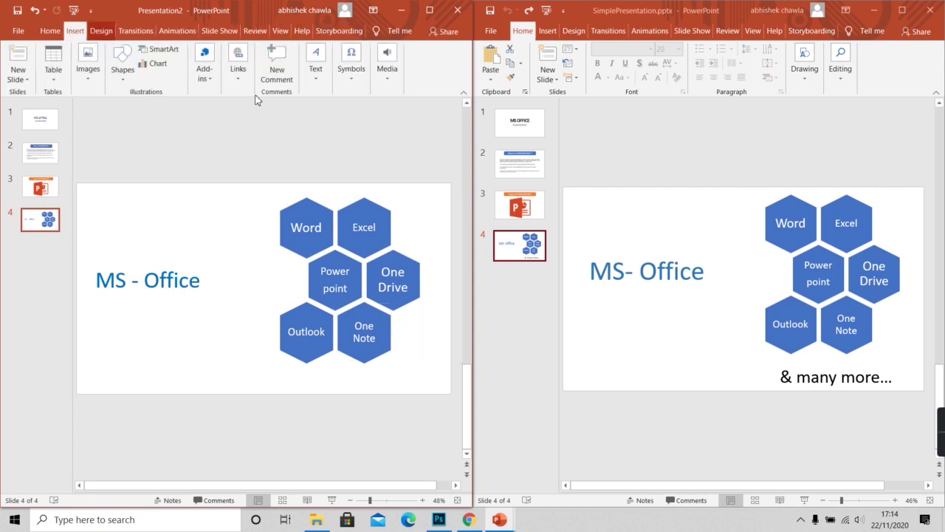
{"action": "left_click", "coordinate": [319, 88]}
{"action": "left_click", "coordinate": [316, 120]}
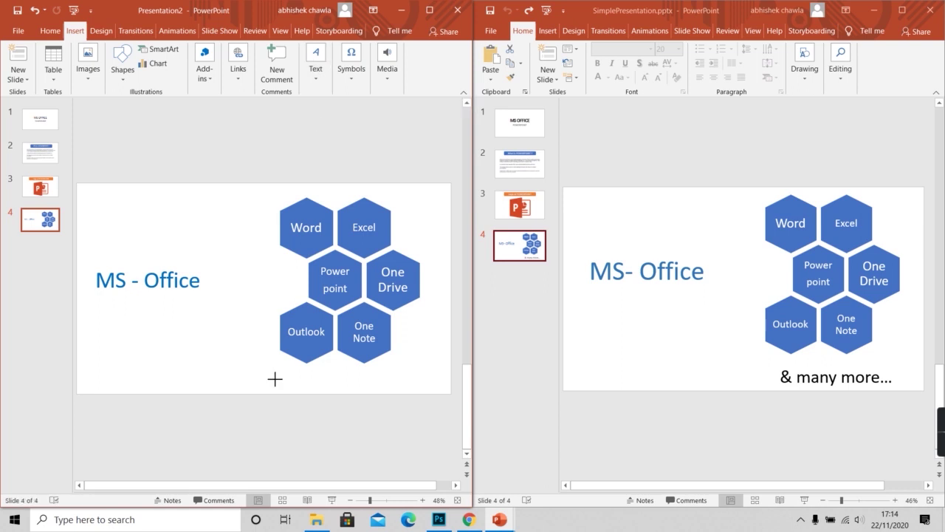
{"action": "left_click_drag", "start_coordinate": [275, 379], "coordinate": [439, 394]}
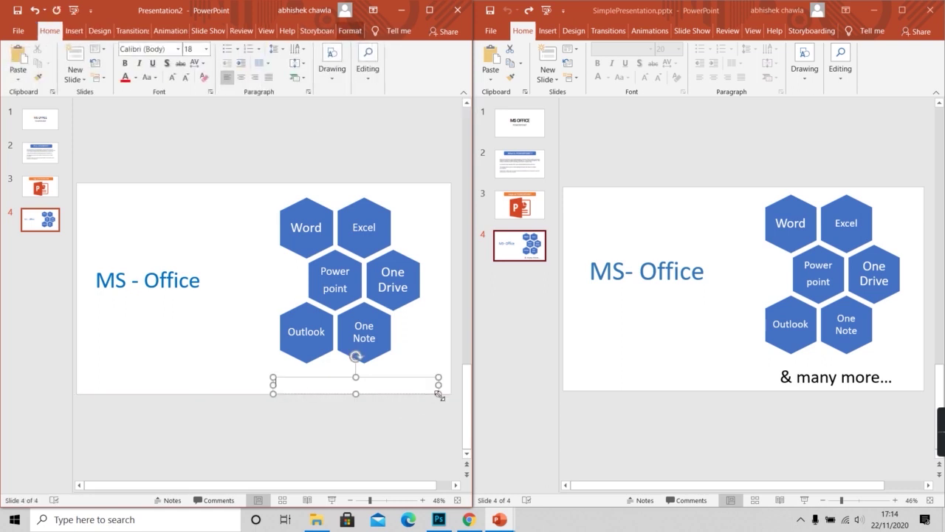
{"action": "type", "text": "&"}
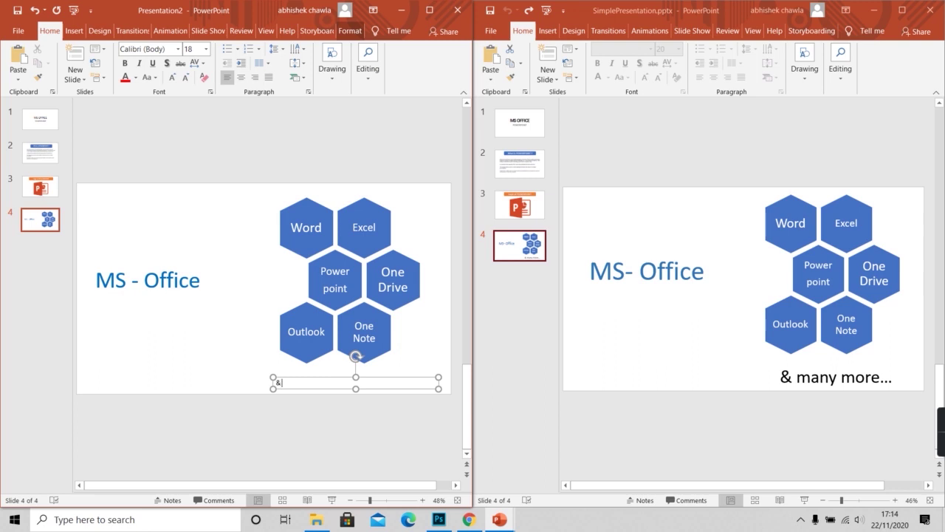
{"action": "type", "text": " many mo"}
{"action": "type", "text": "re..."}
{"action": "key", "text": "ctrl+a"}
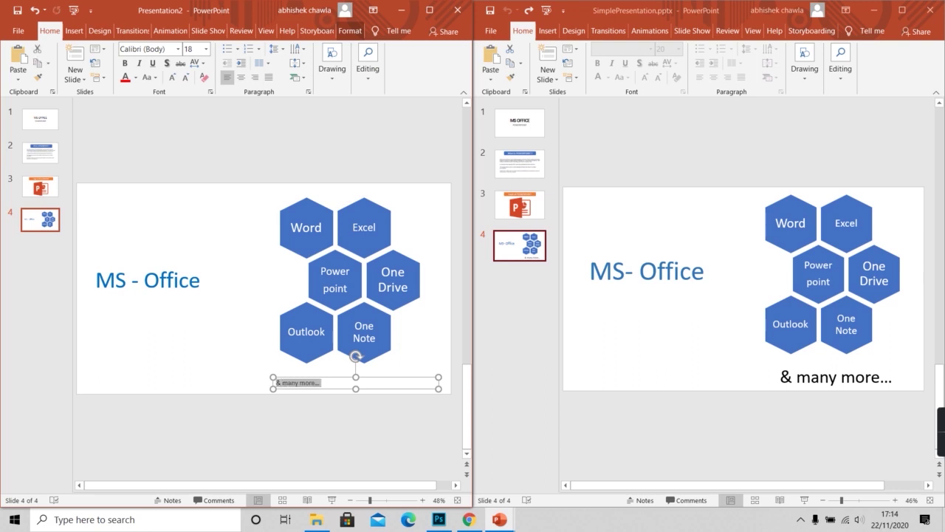
{"action": "left_click", "coordinate": [207, 50]}
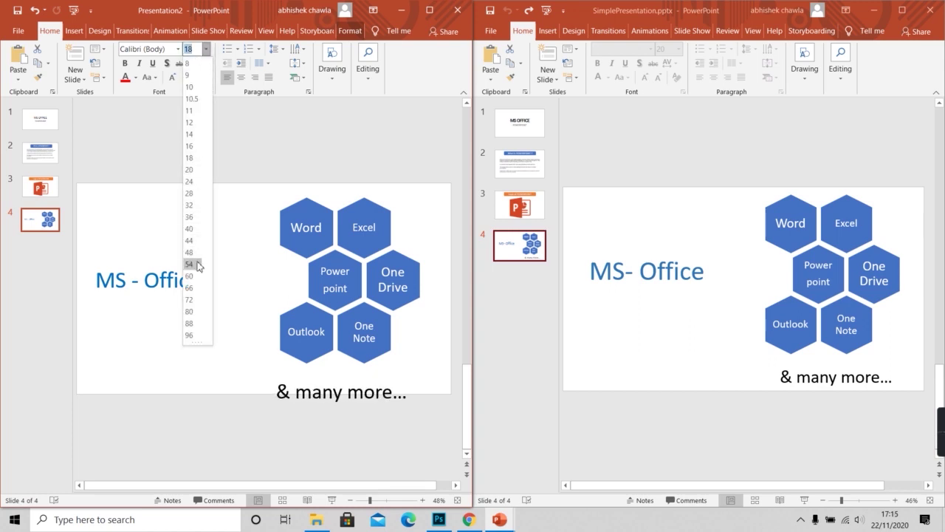
{"action": "left_click", "coordinate": [193, 264]}
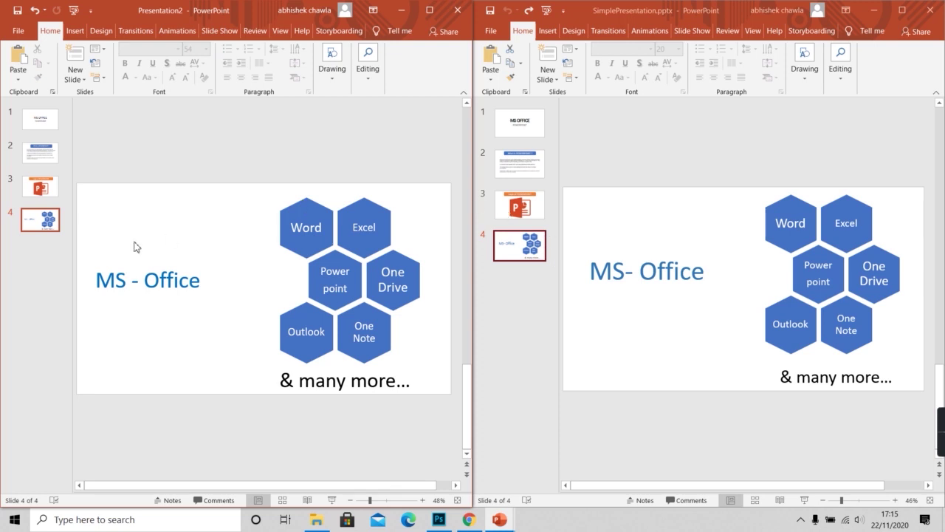
Step: Review slides 1 to 4 and back, ending on the MS OFFICE title slide
{"action": "left_click", "coordinate": [56, 120]}
{"action": "left_click", "coordinate": [55, 157]}
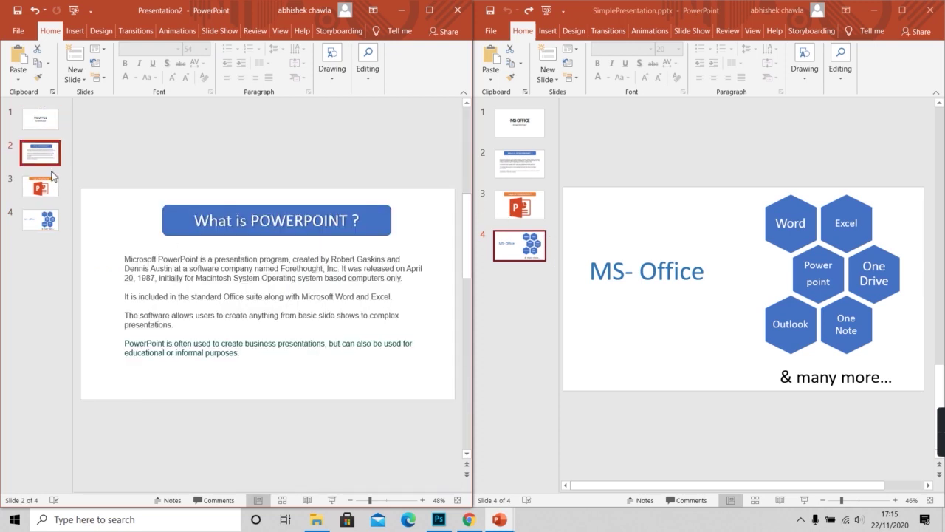
{"action": "left_click", "coordinate": [55, 190]}
{"action": "left_click", "coordinate": [55, 226]}
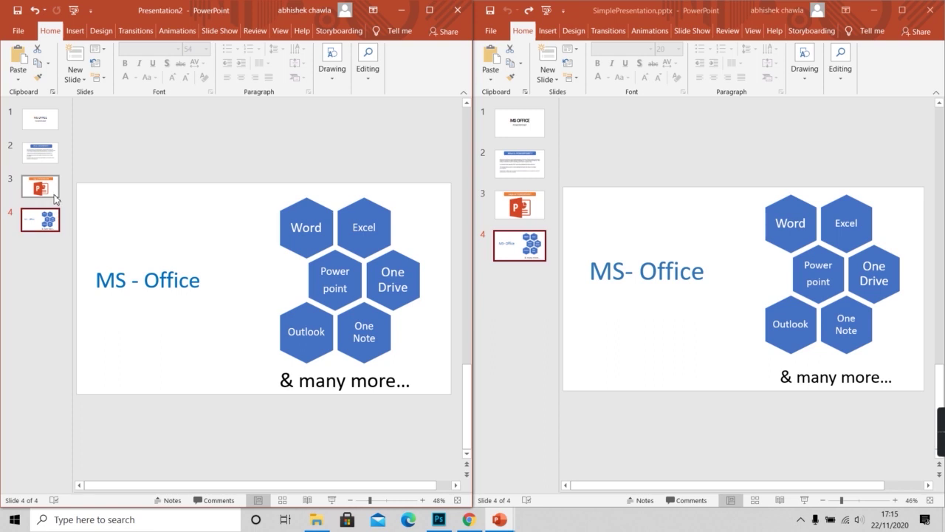
{"action": "left_click", "coordinate": [54, 196]}
{"action": "left_click", "coordinate": [52, 155]}
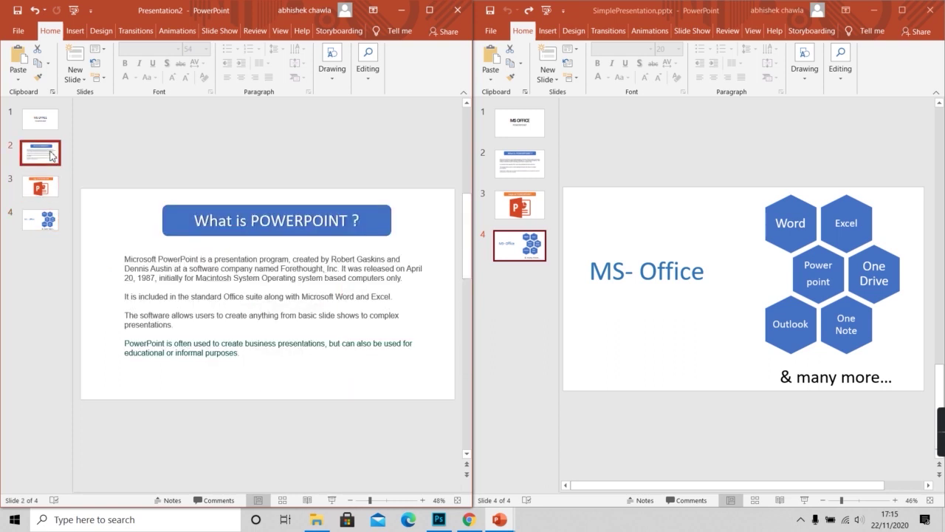
{"action": "left_click", "coordinate": [51, 130]}
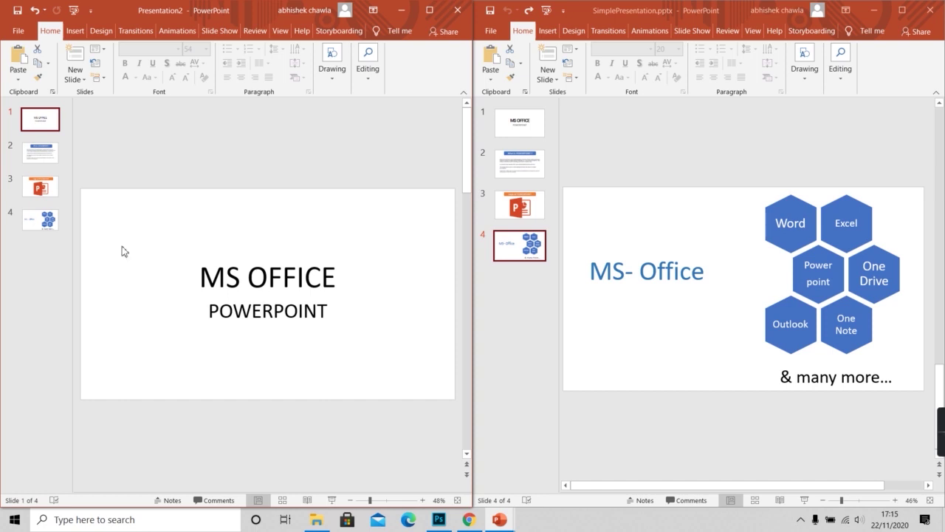
{"action": "left_click", "coordinate": [75, 31]}
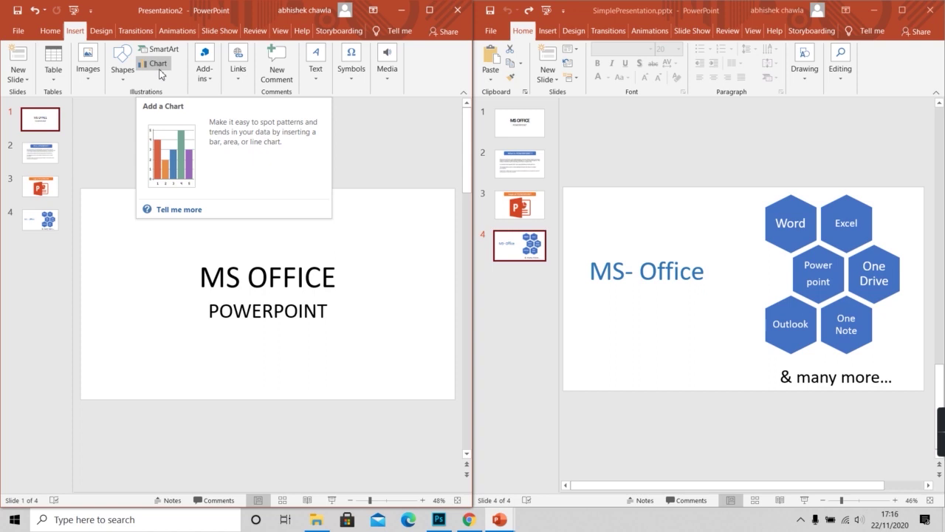
Step: Show the Insert ribbon and its Chart tool with the MS OFFICE title slide displayed
{"action": "left_click", "coordinate": [97, 156]}
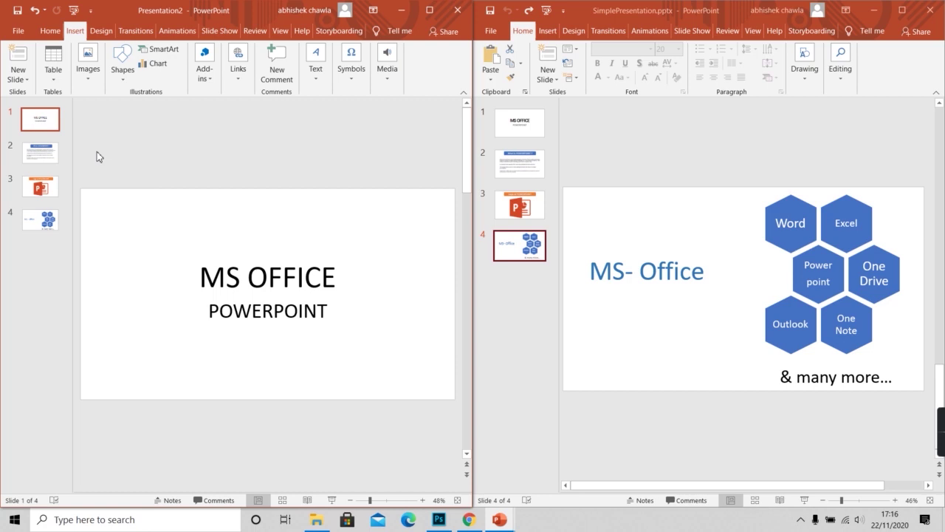